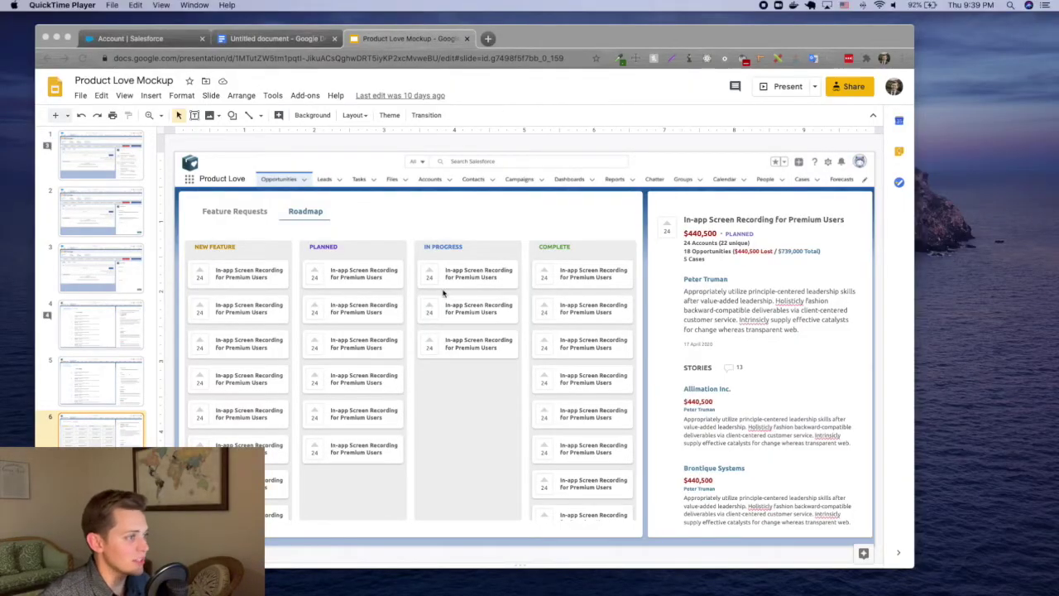
left_click(104, 167)
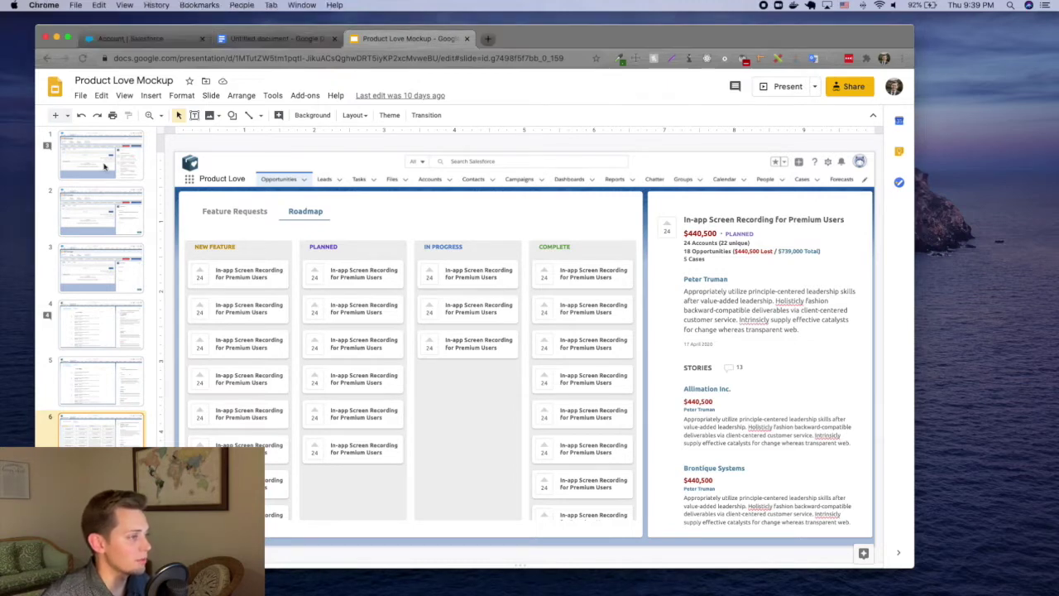
left_click(104, 167)
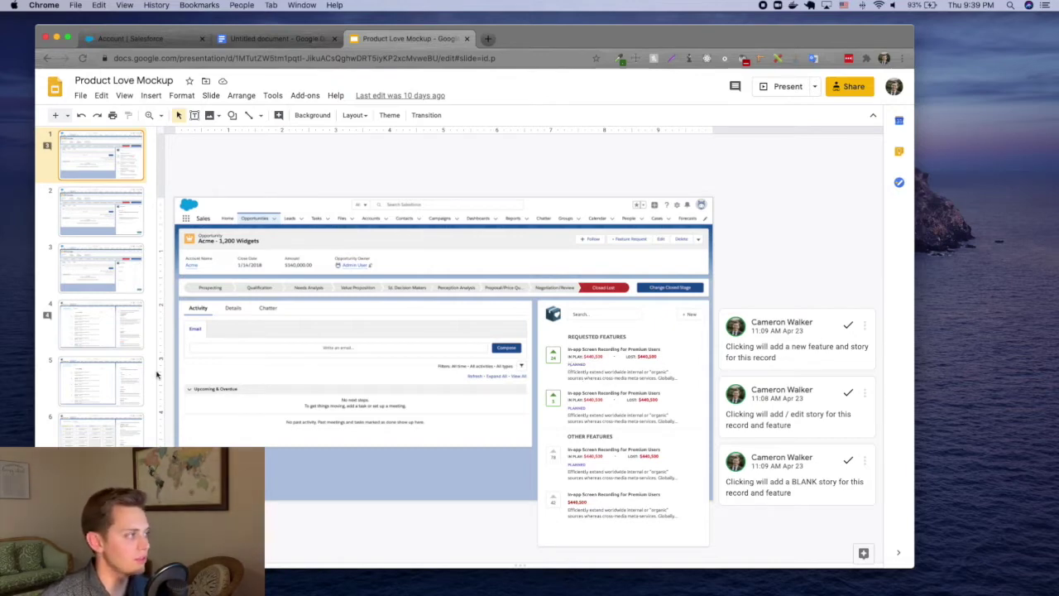
left_click(98, 434)
left_click(82, 331)
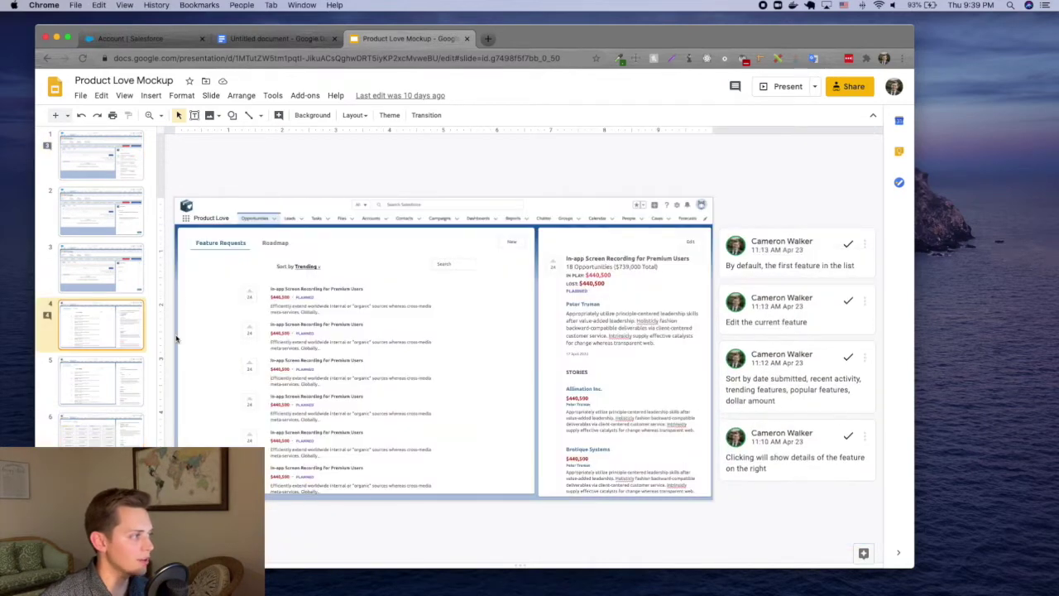
left_click(95, 388)
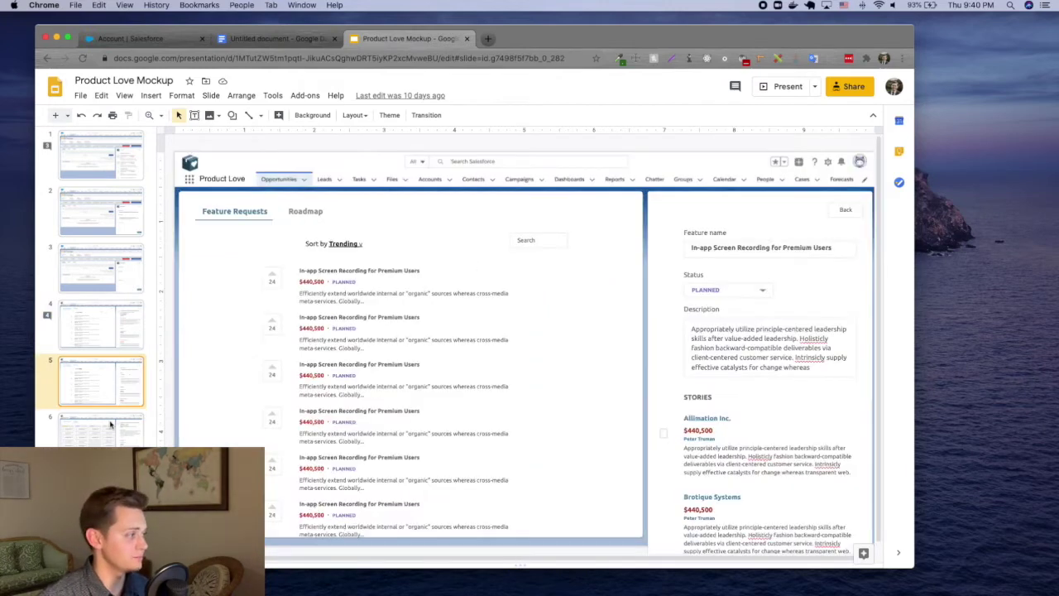
left_click(112, 428)
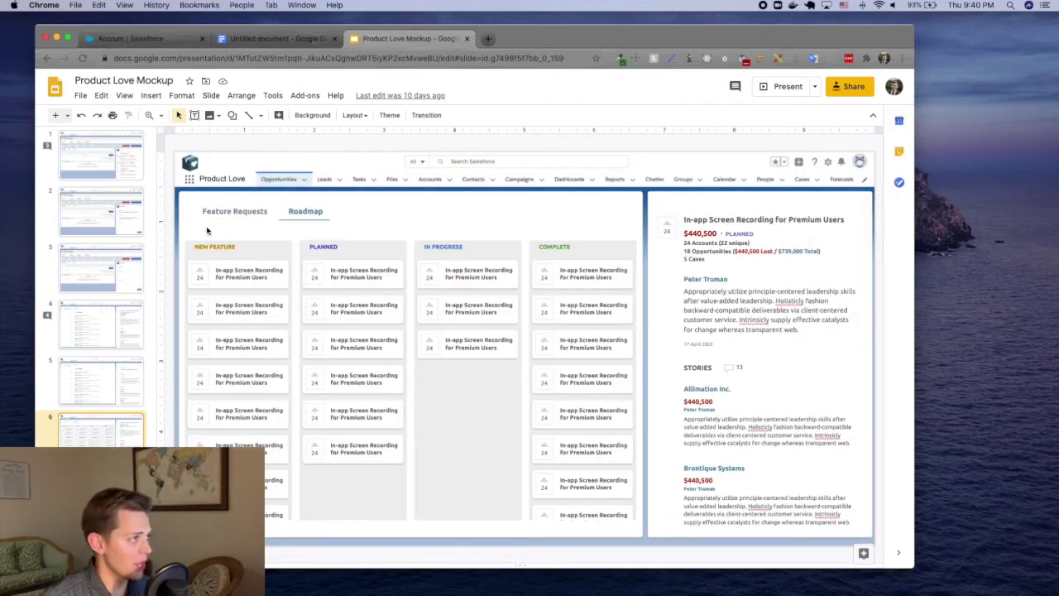
left_click(268, 41)
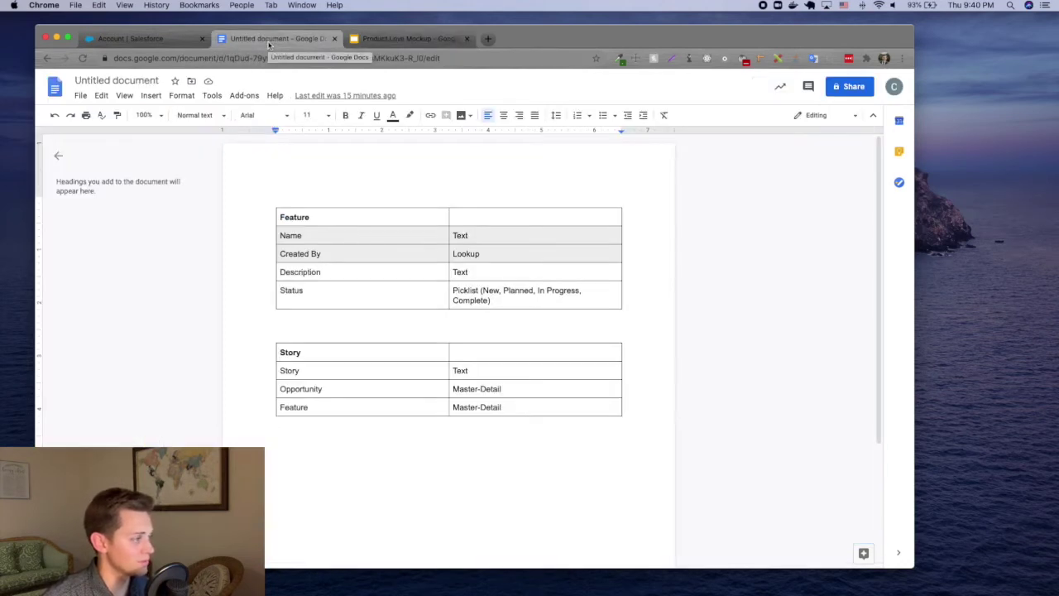
Return to the Product Love Mockup deck, showing the Acme opportunity slide
left_click(375, 40)
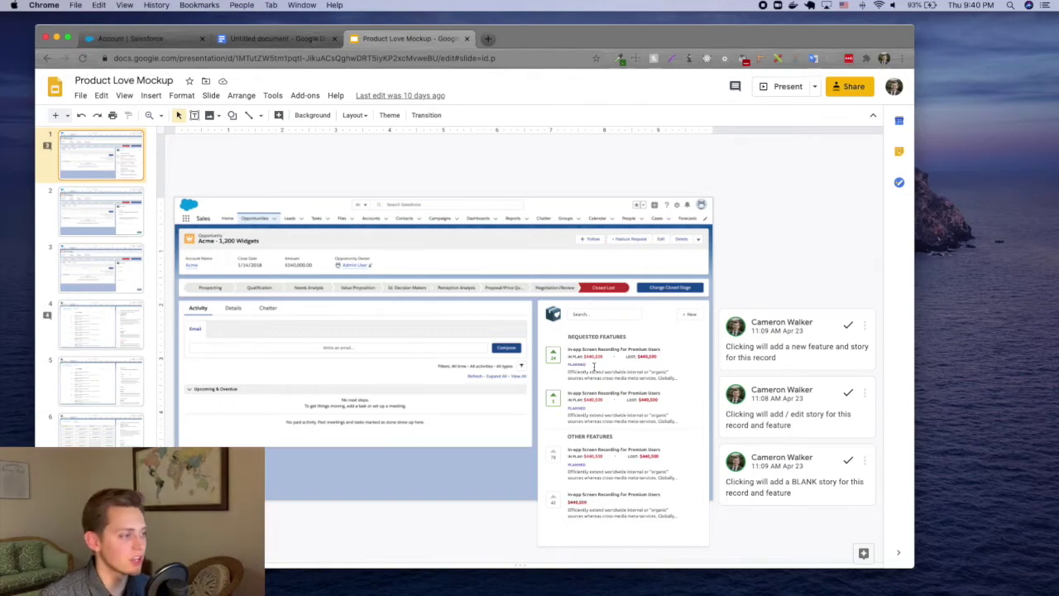
Present the full-screen deck, open the first feature's Add Story view, then exit the slideshow
left_click(66, 38)
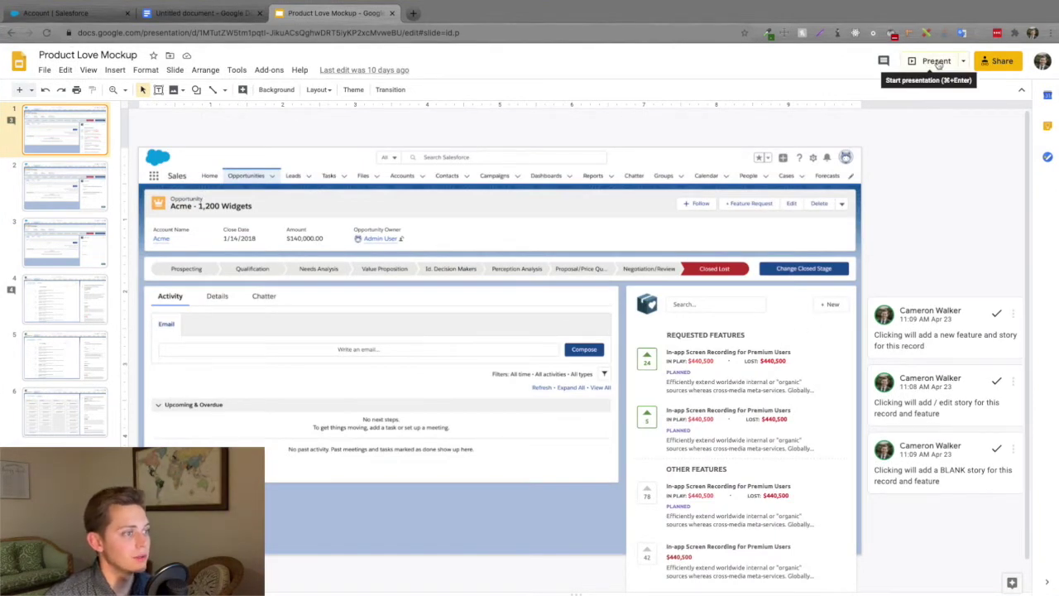
left_click(937, 62)
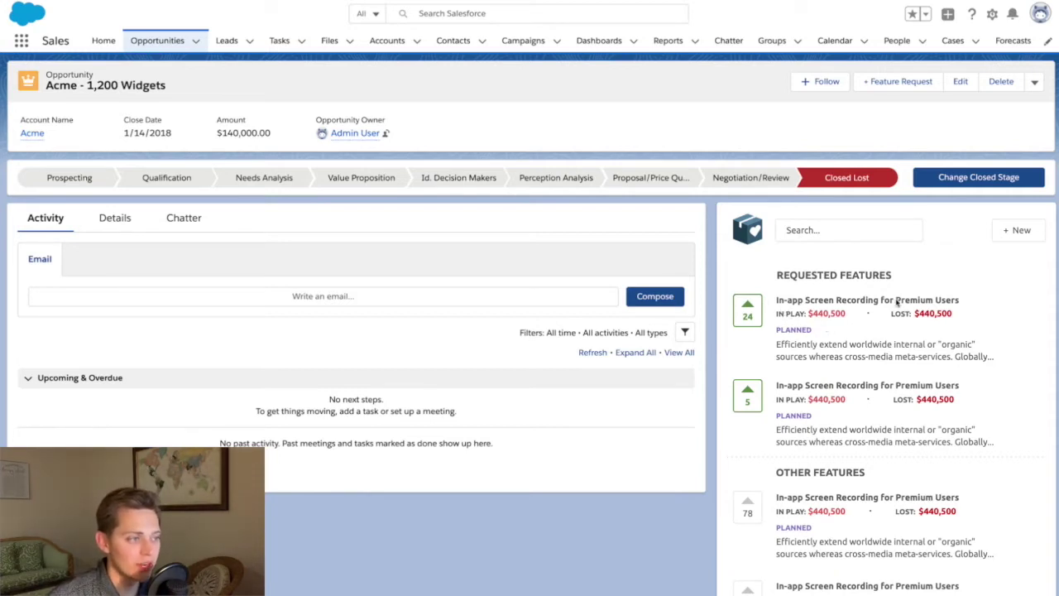
left_click(953, 350)
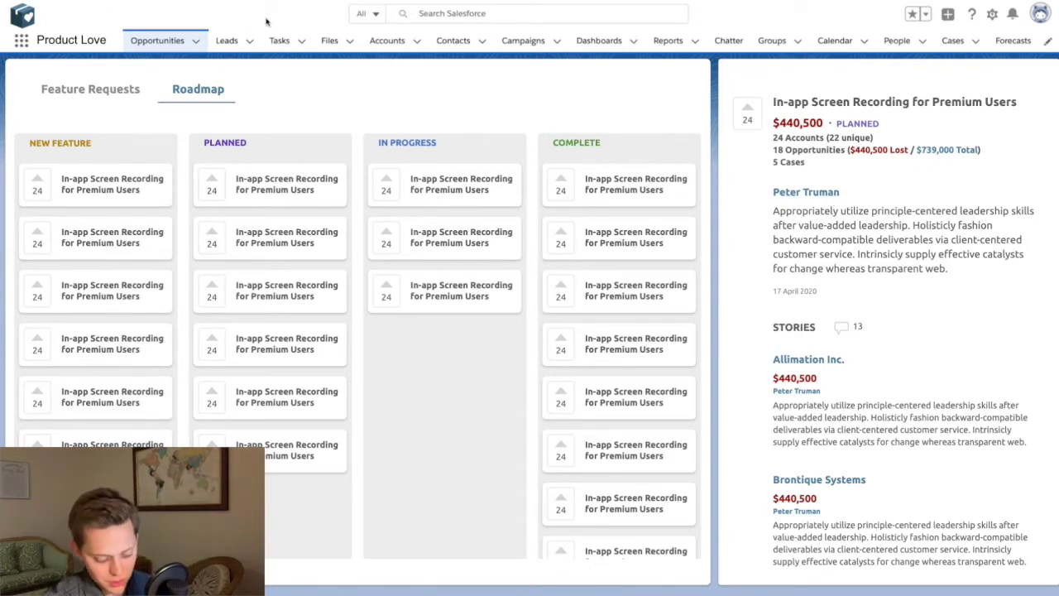
key("Escape")
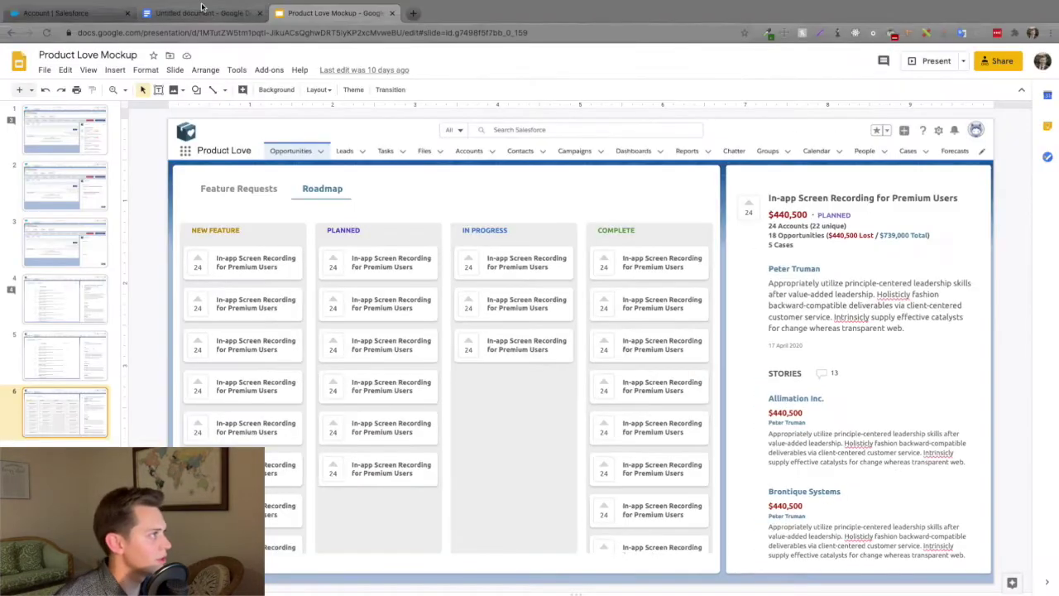
Review the Feature table's Name, Created By, Description and Status rows and the Story table
left_click(205, 12)
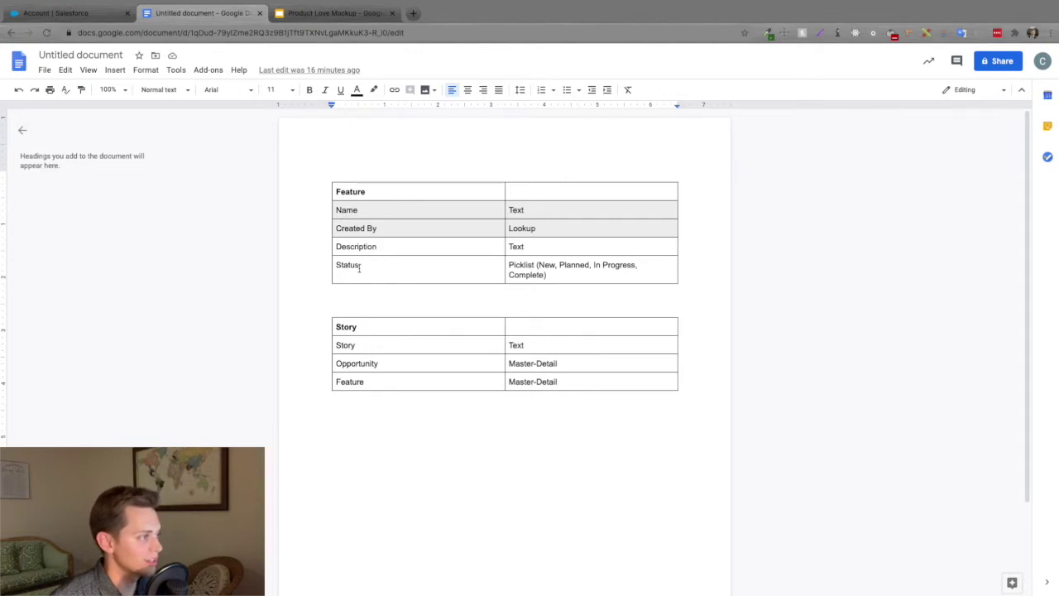
left_click_drag(360, 207, 533, 228)
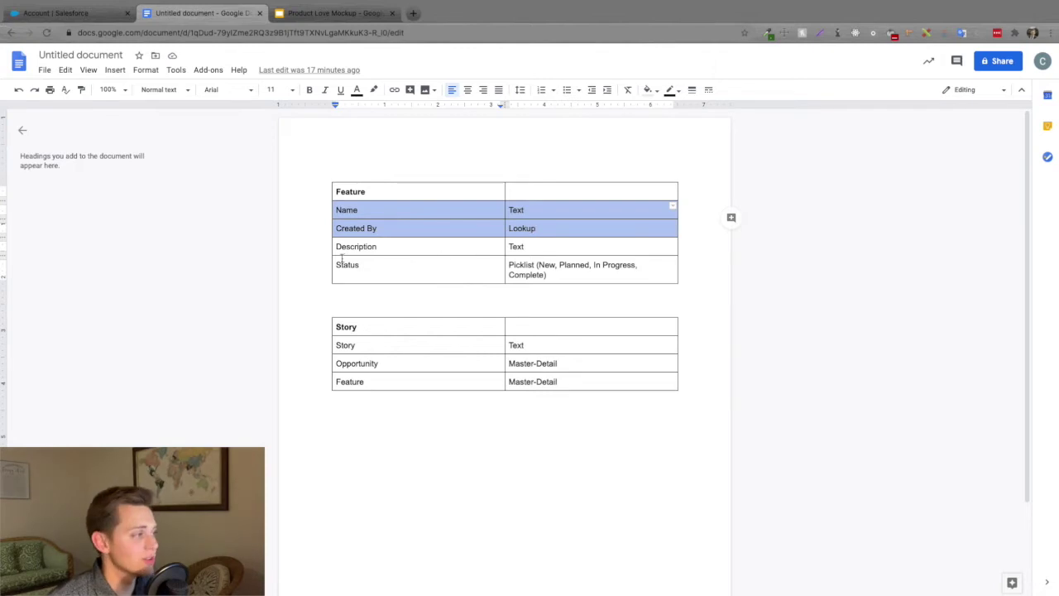
left_click_drag(349, 245, 513, 266)
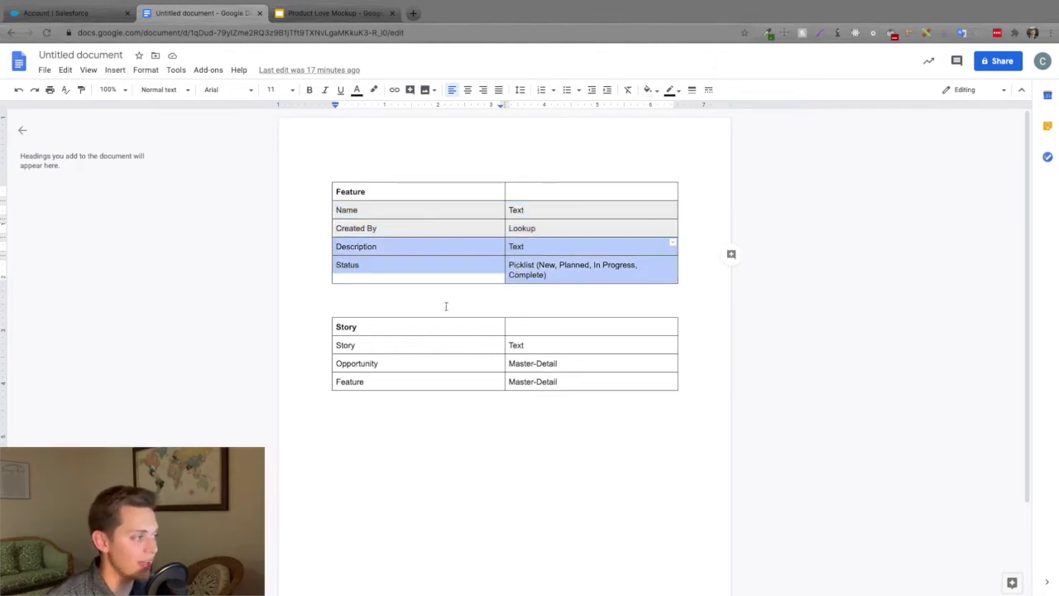
double_click(346, 327)
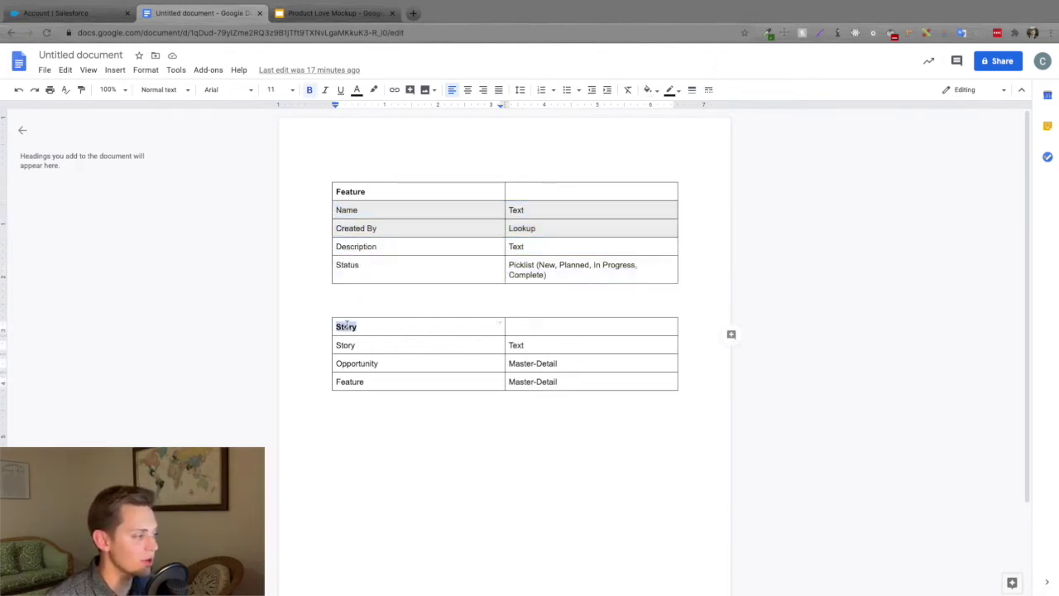
left_click(367, 13)
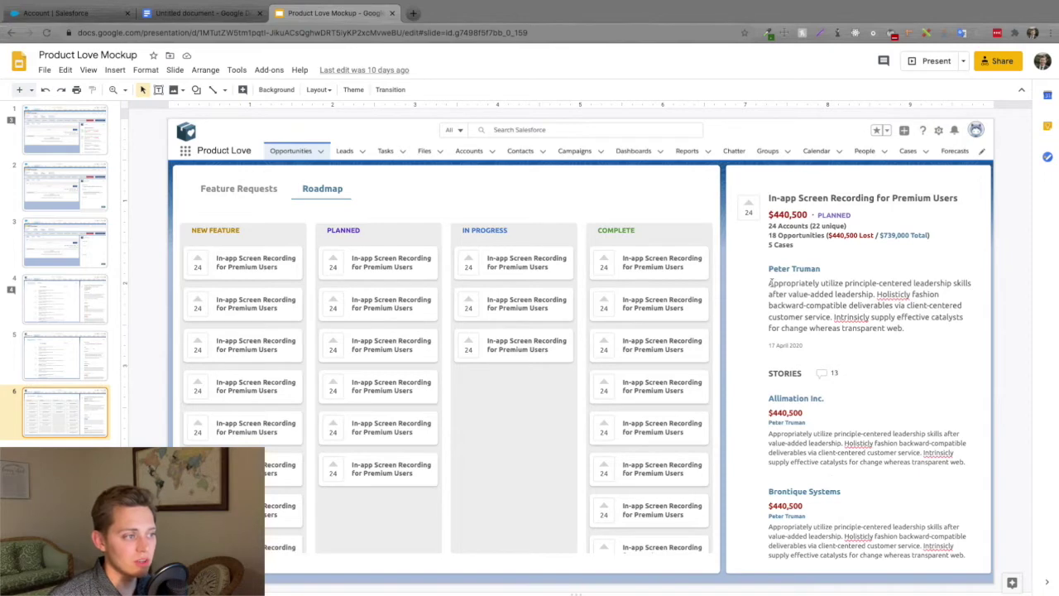
Inspect the feature comment and the Allimation story text on the Roadmap slide
triple_click(870, 306)
left_click(904, 323)
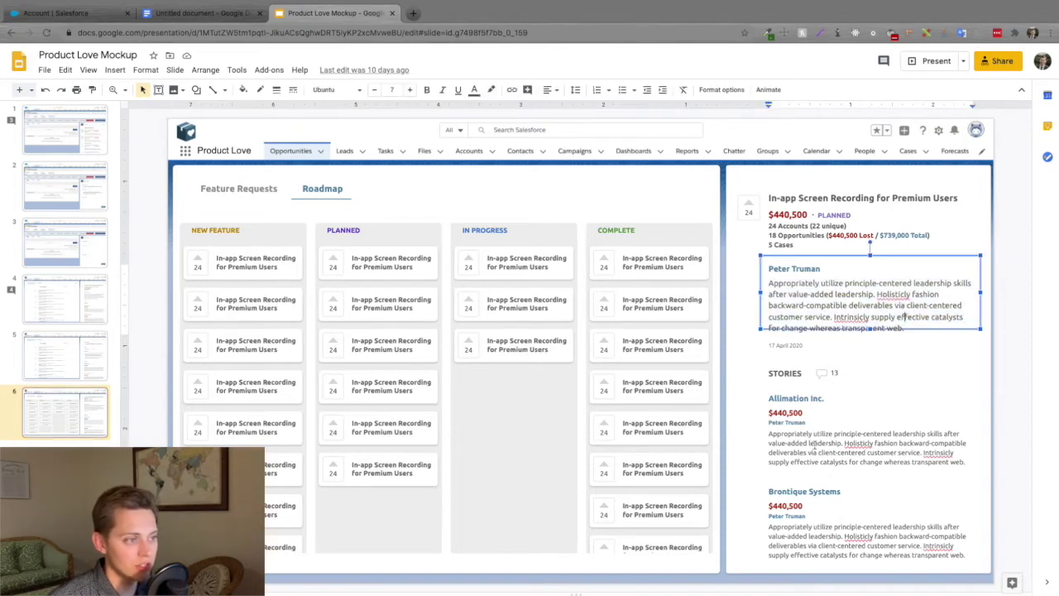
left_click(817, 444)
left_click_drag(770, 434, 933, 452)
left_click(932, 452)
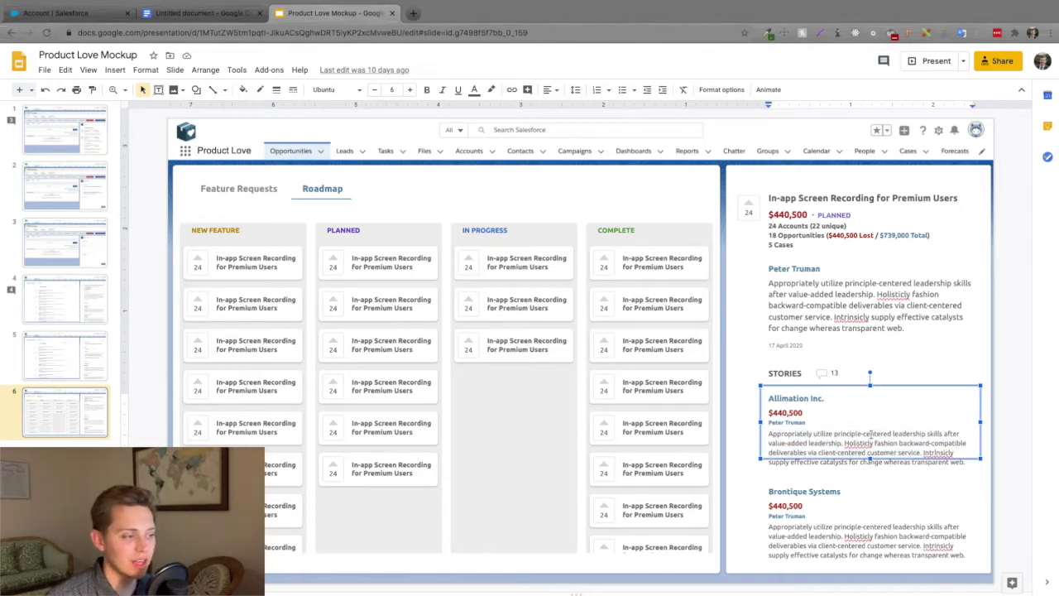
View the first mockup and the Acme Add Story slide, then return to the schema document
left_click(91, 147)
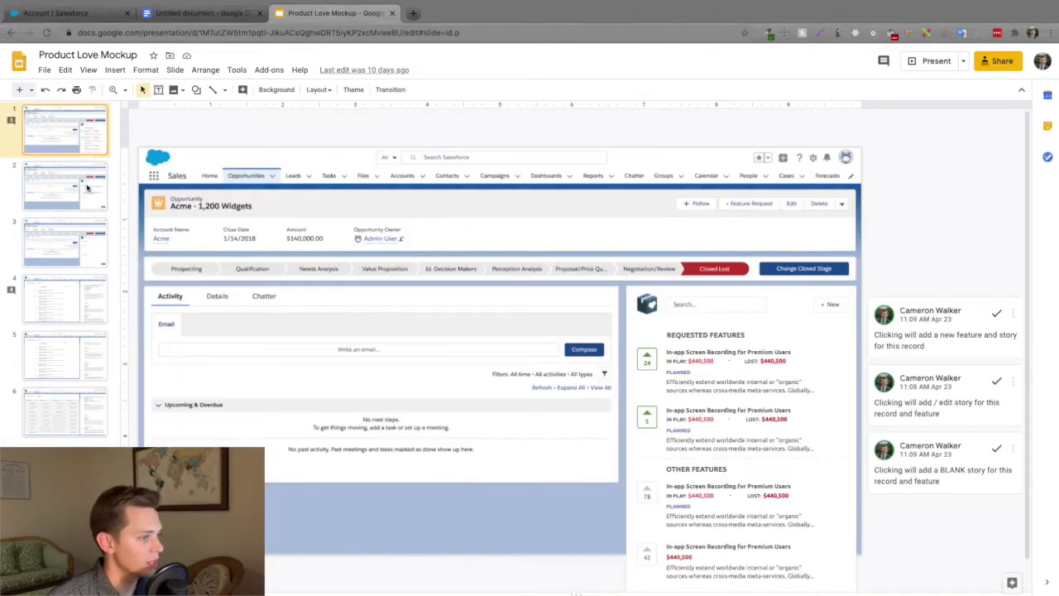
left_click(88, 184)
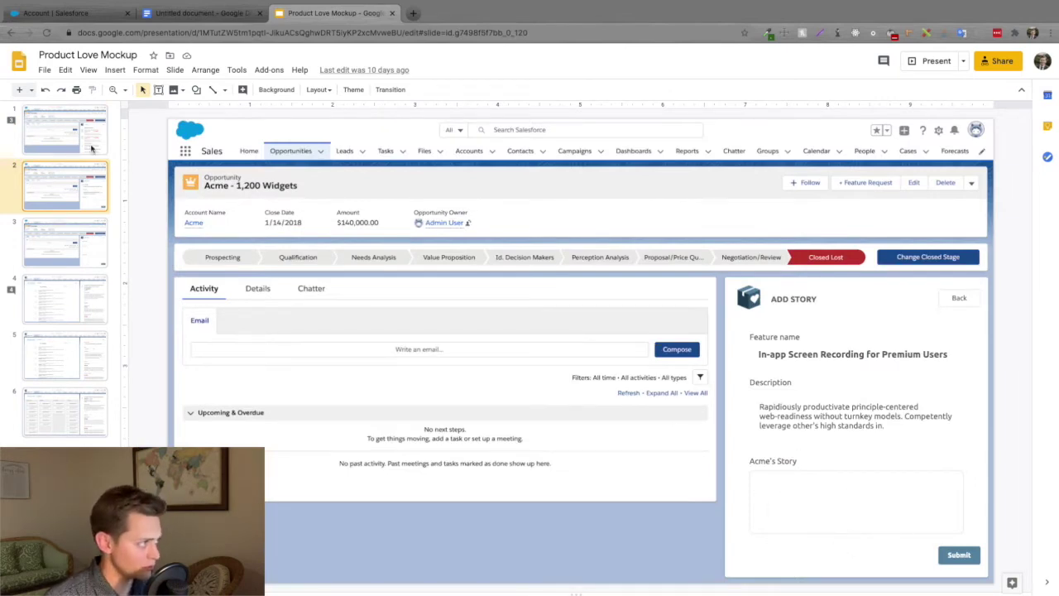
left_click(184, 16)
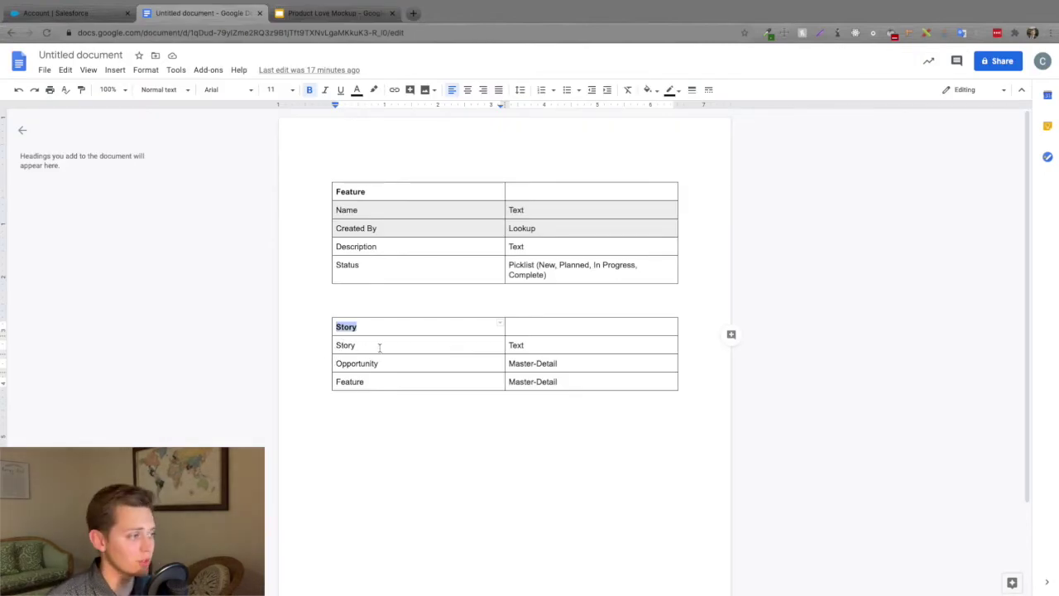
Change the Story and Description field types from Text to Rich Text
left_click(510, 345)
type("Rich")
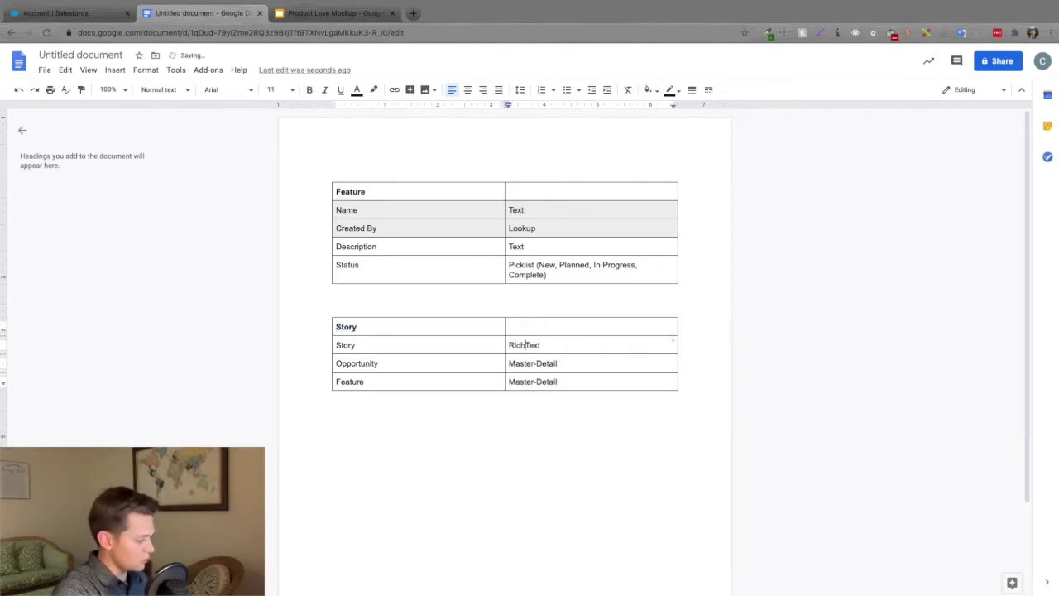
left_click(511, 246)
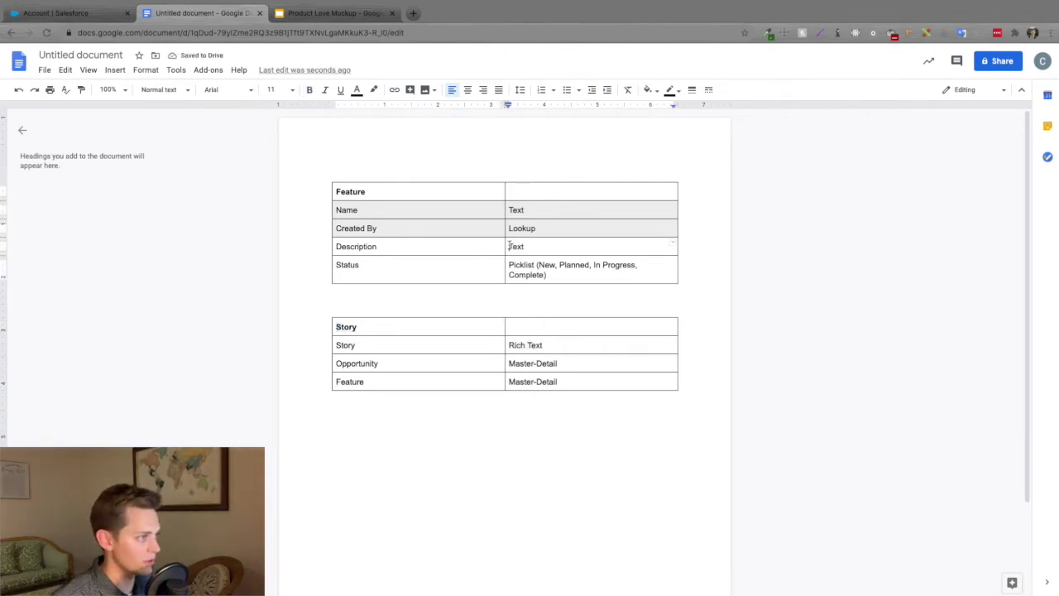
type("Rich")
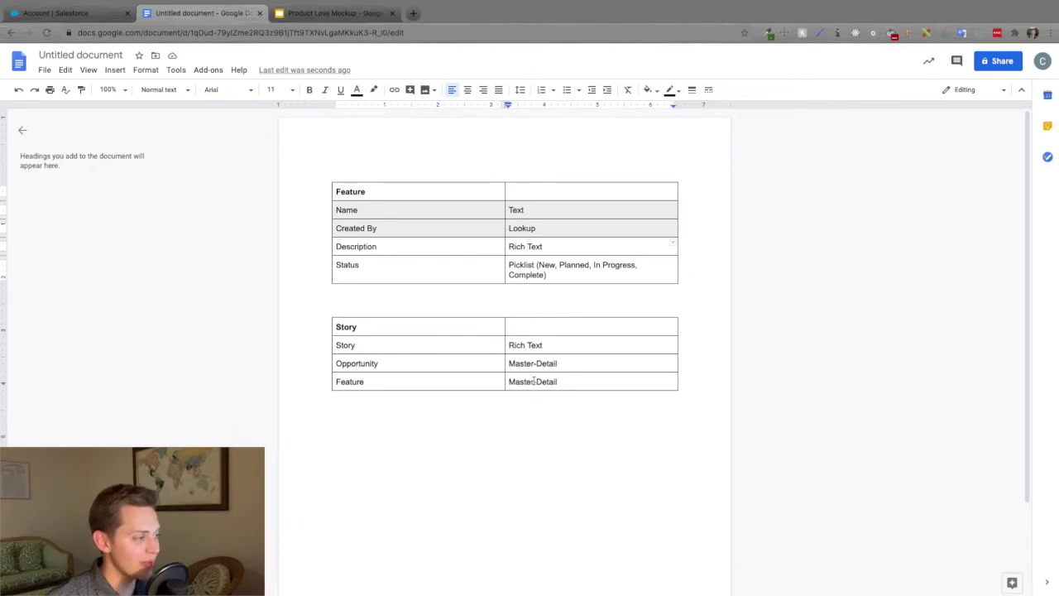
mouse_move(351, 2)
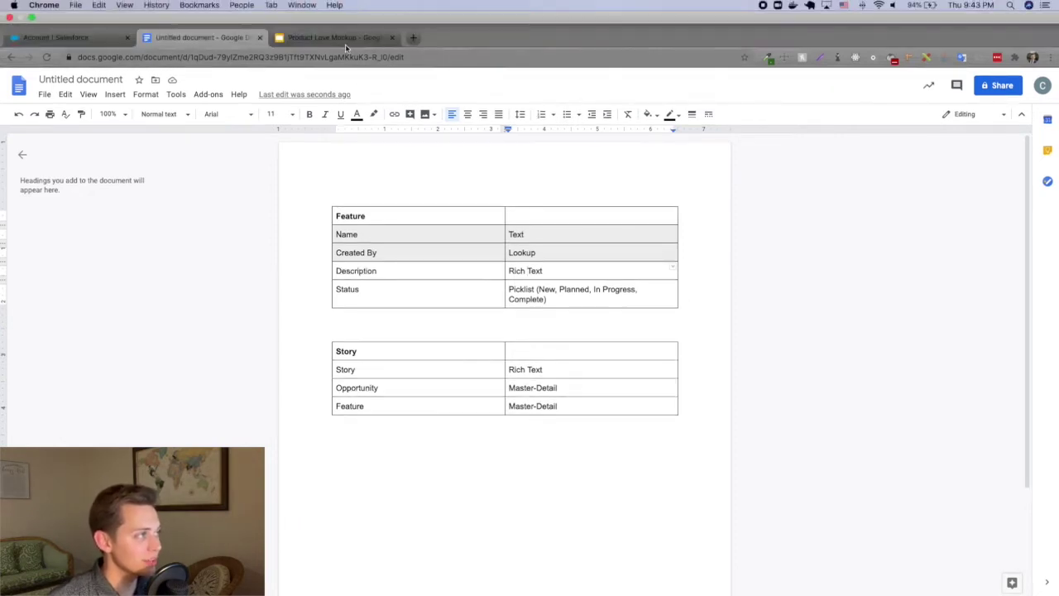
left_click(346, 37)
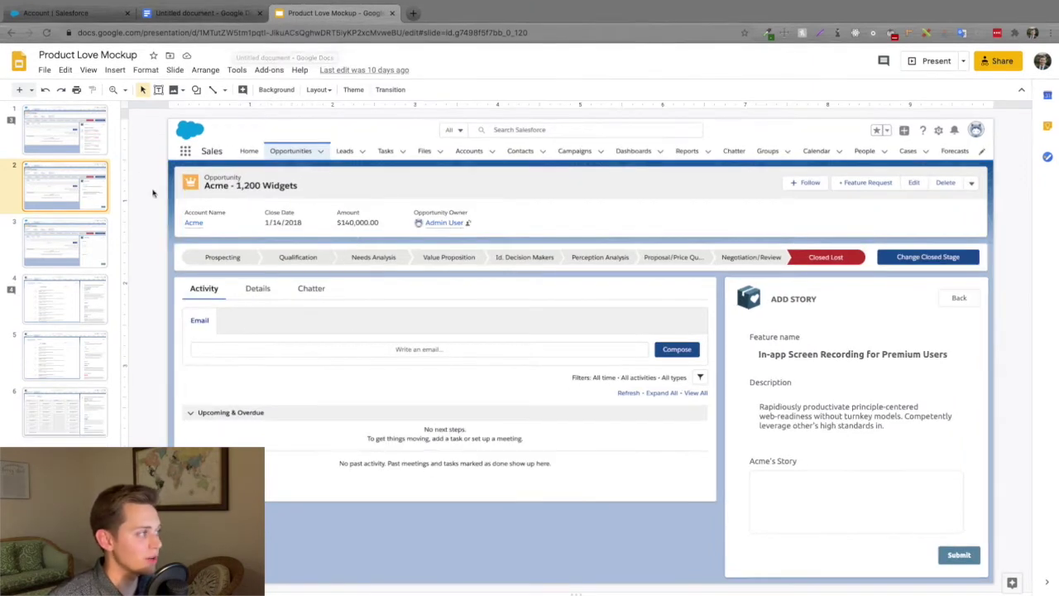
left_click(79, 138)
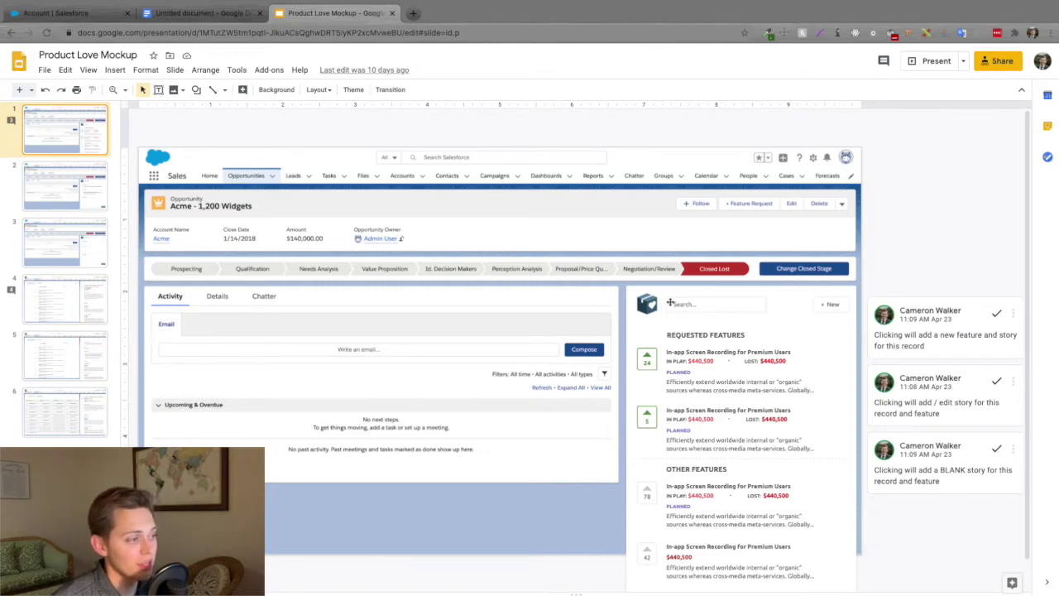
left_click(217, 11)
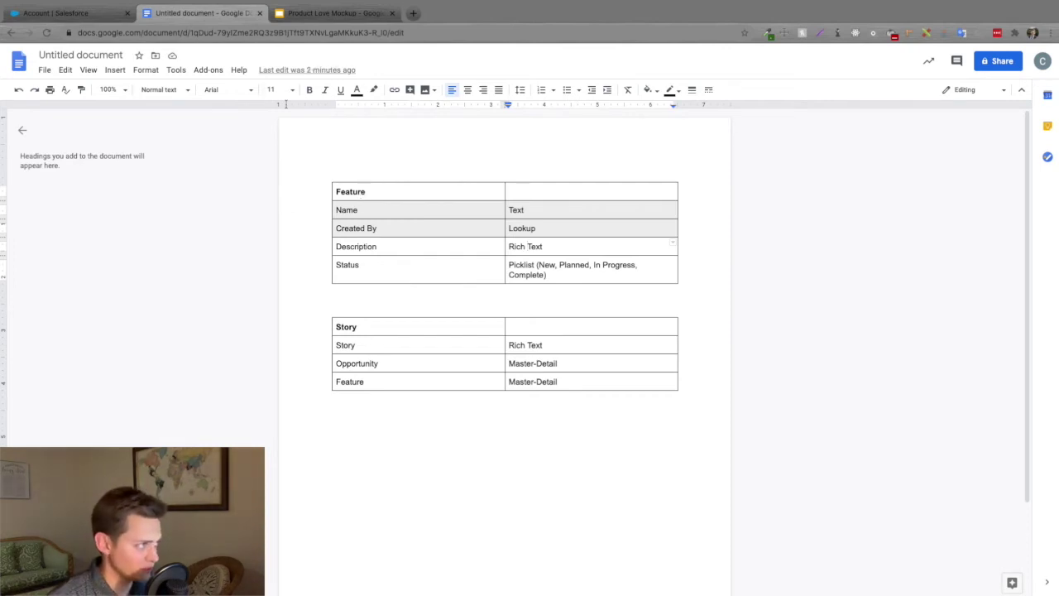
Start a new custom object from Object Manager in Salesforce Setup
left_click(81, 18)
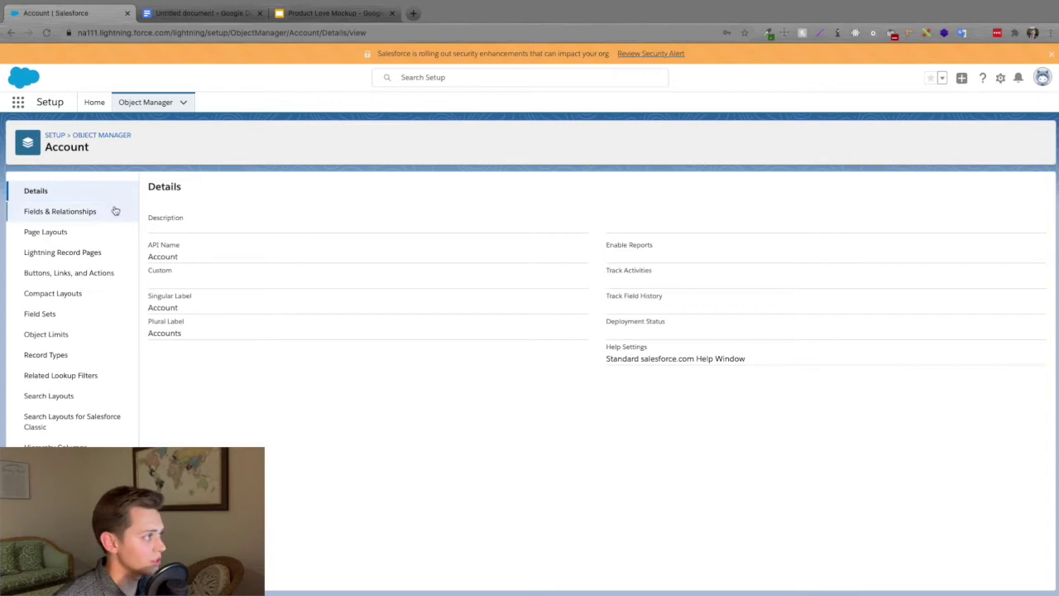
left_click(165, 102)
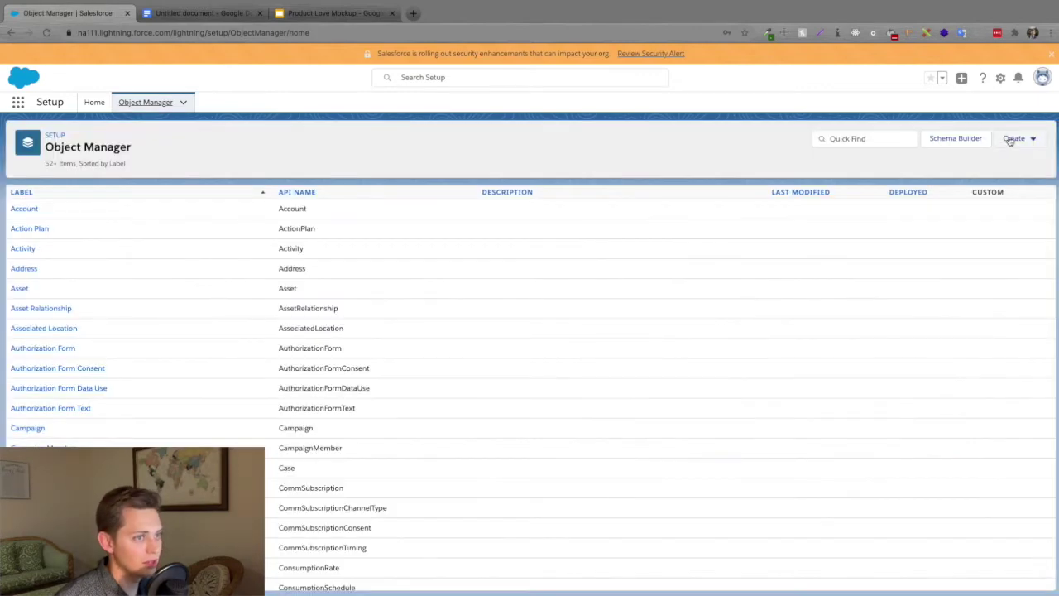
left_click(1014, 138)
left_click(978, 171)
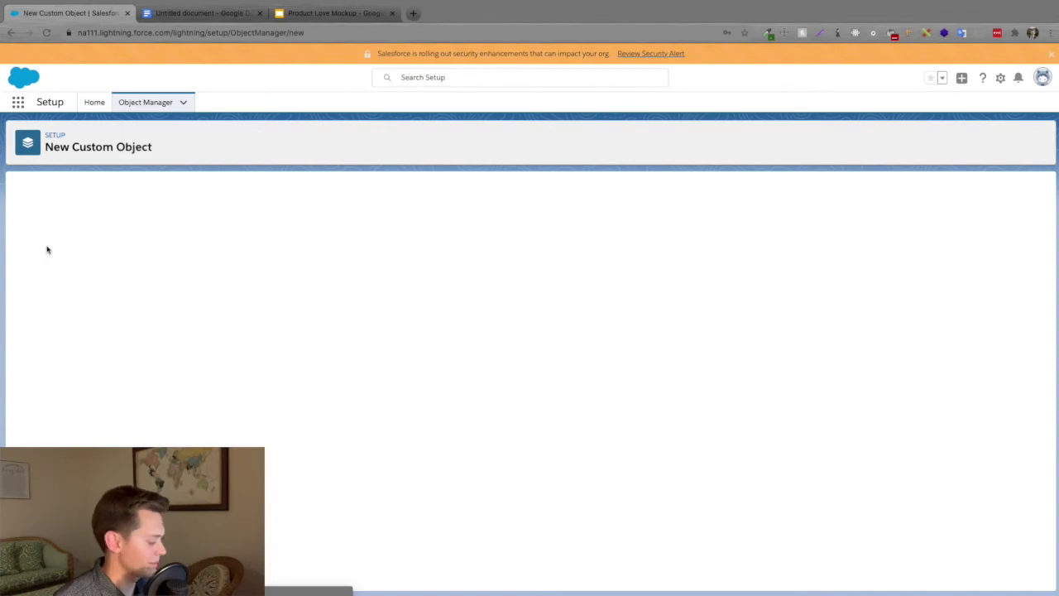
Save the object with label Feature, plural Features, allowing reports and activities
left_click(231, 278)
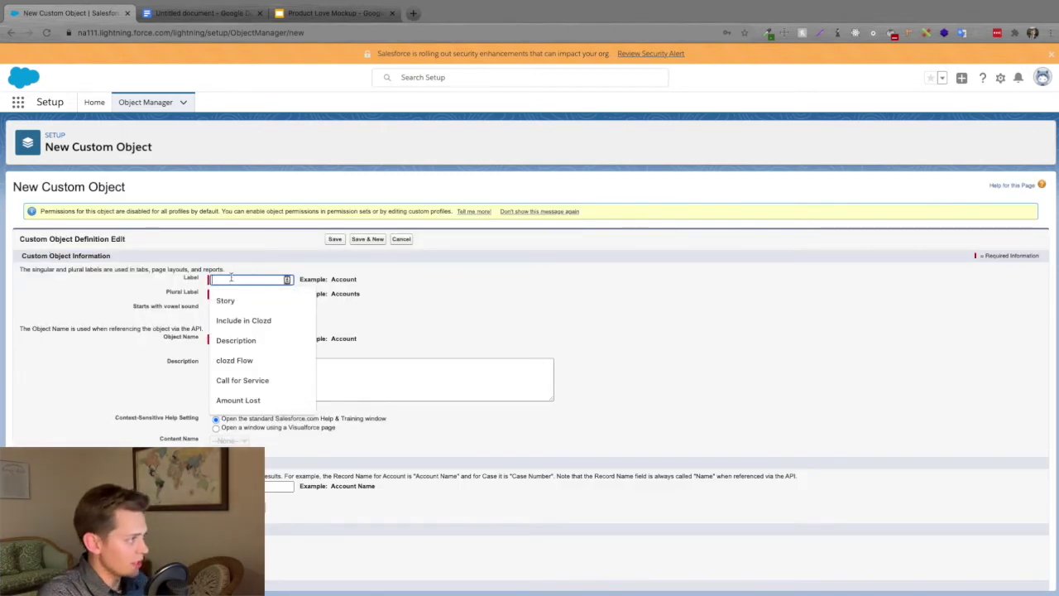
type("Feat")
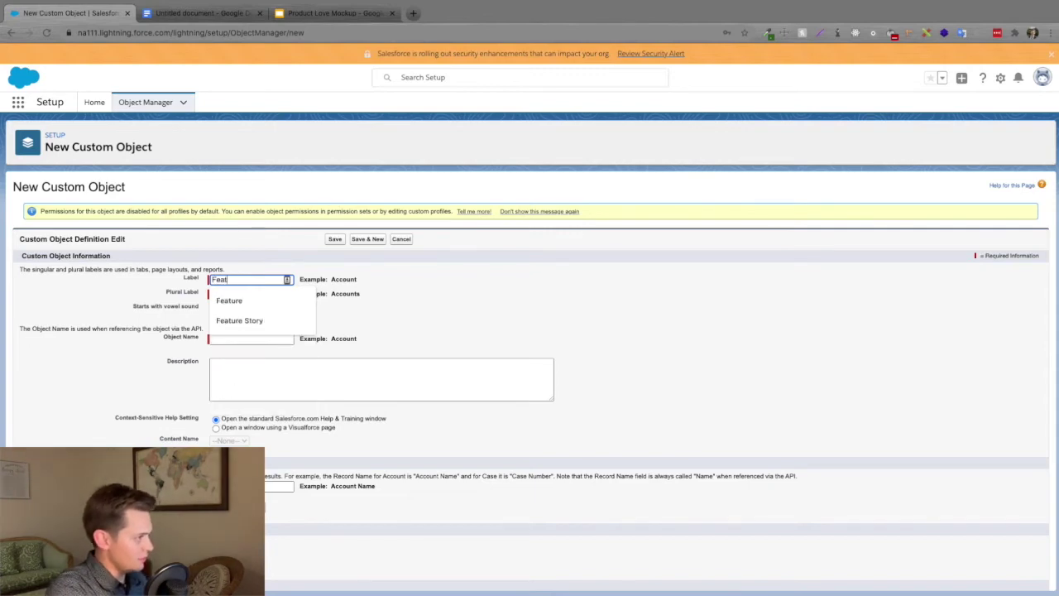
type("ure")
scroll(265, 248, "down", 1)
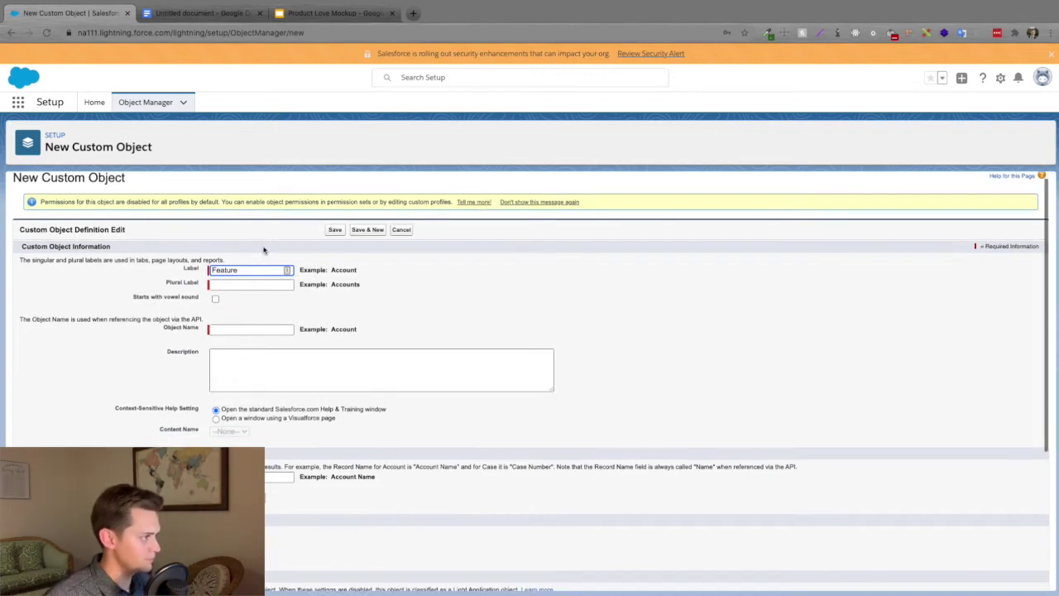
left_click(239, 286)
left_click(230, 325)
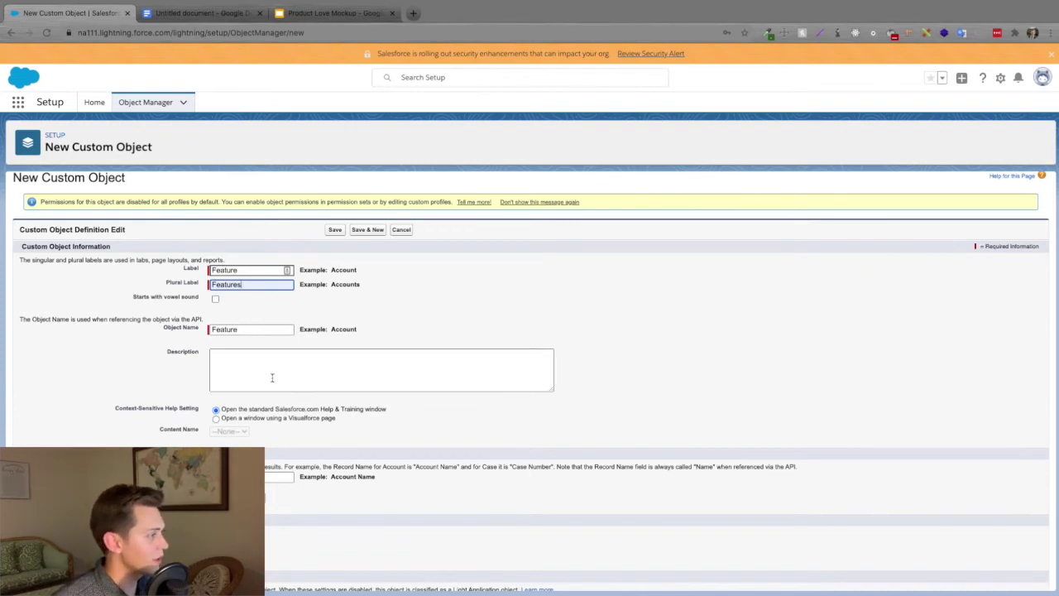
scroll(271, 373, "down", 2)
scroll(271, 377, "down", 3)
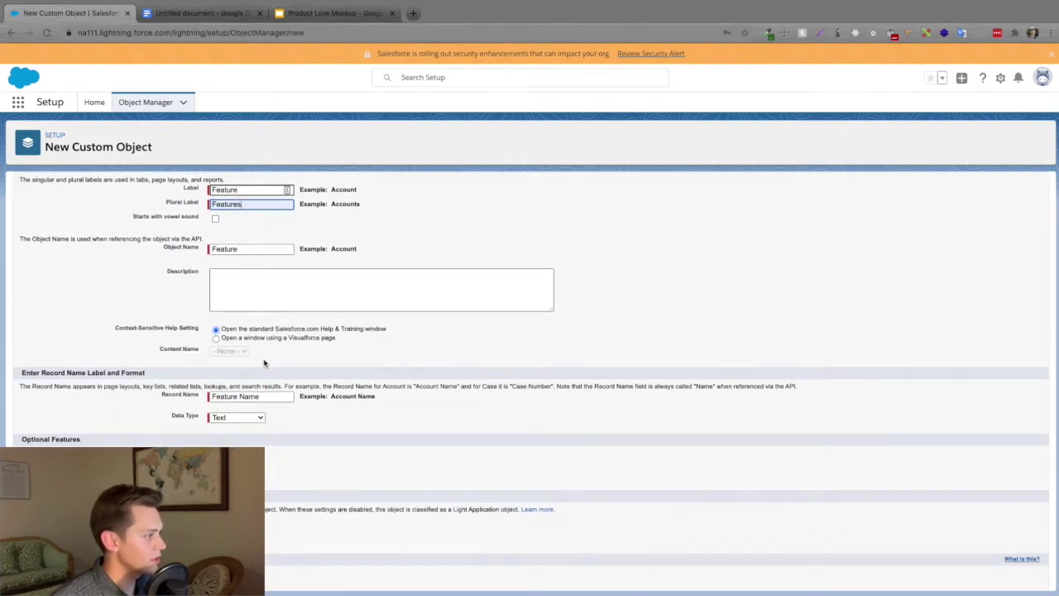
scroll(261, 425, "down", 3)
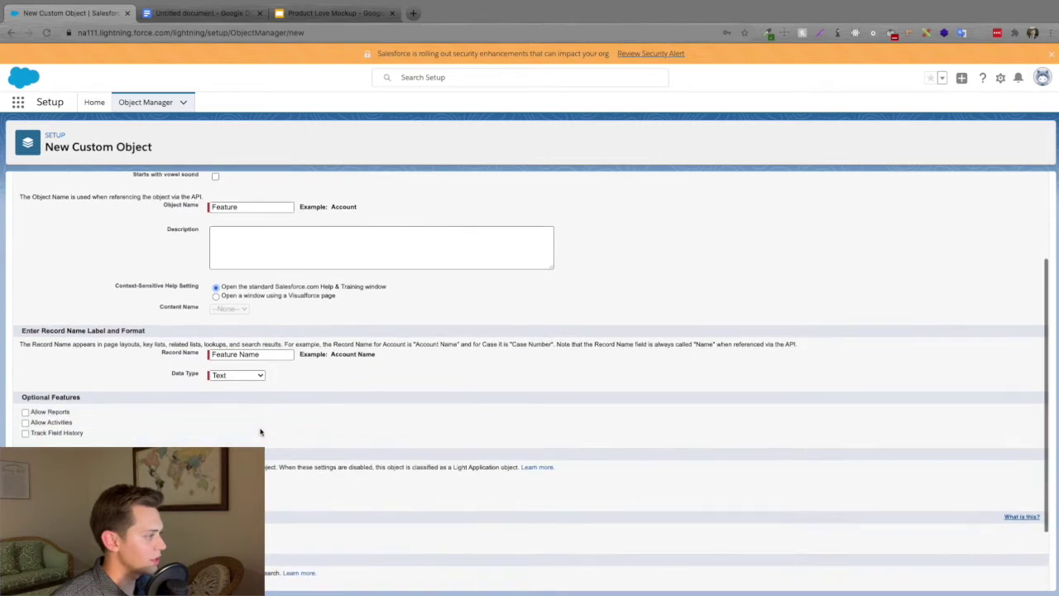
scroll(258, 435, "down", 5)
left_click(24, 324)
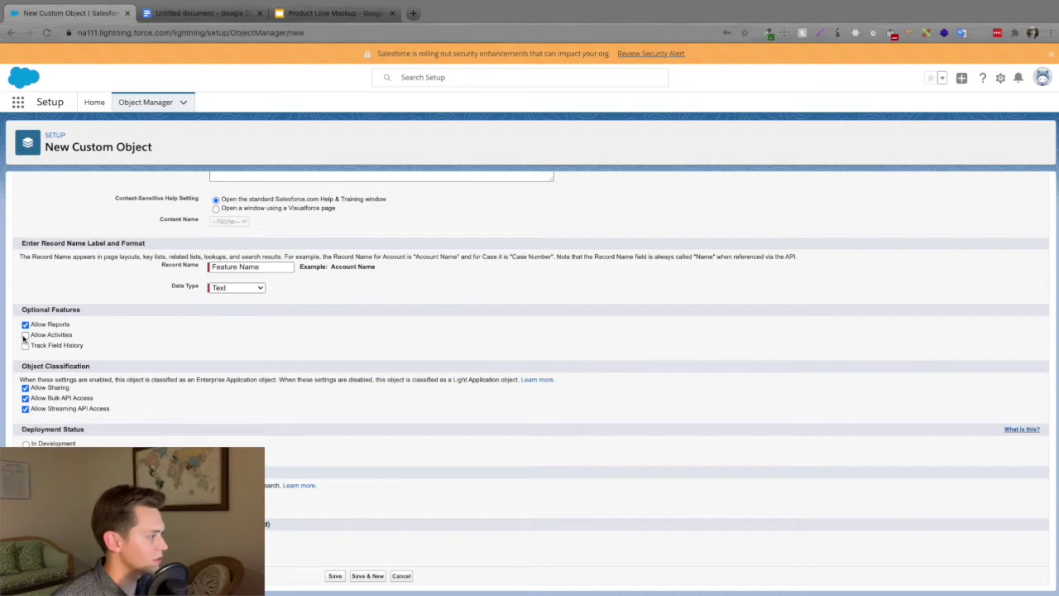
left_click(24, 335)
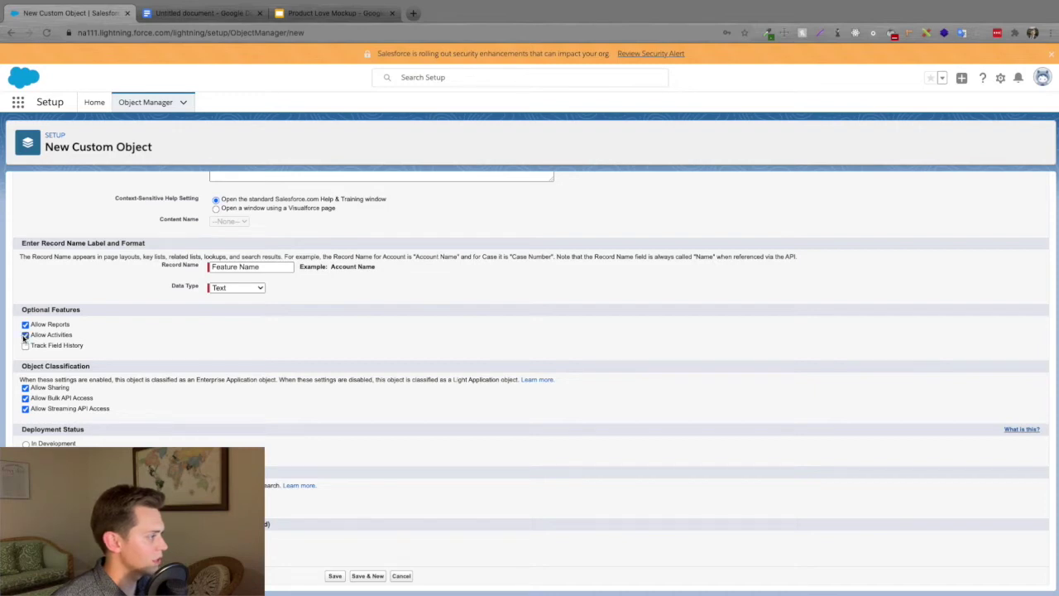
left_click(335, 576)
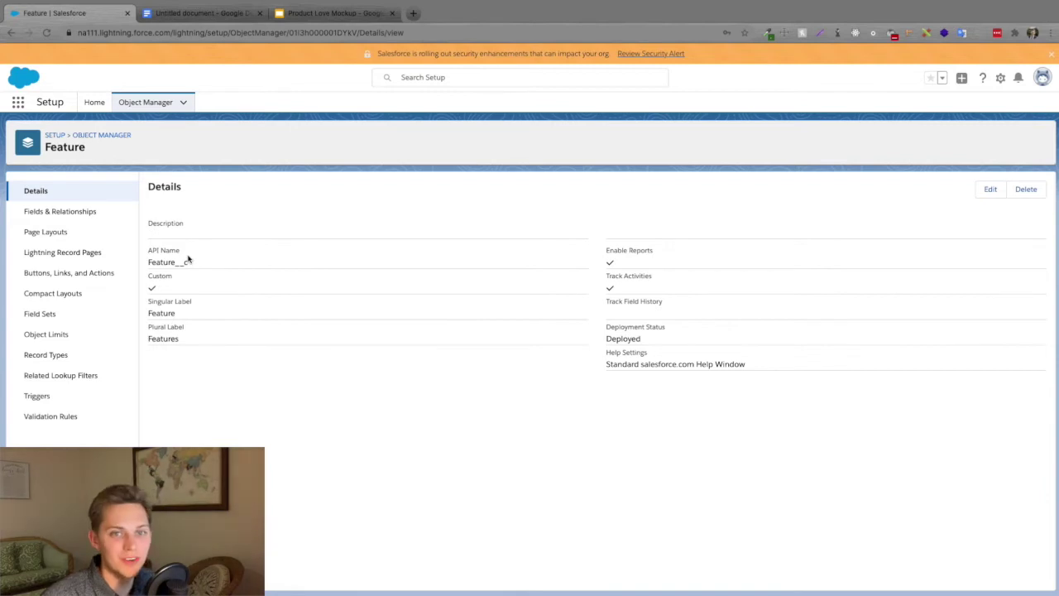
Start a new Rich Text Area field on the Feature object, checking the schema document
left_click(59, 213)
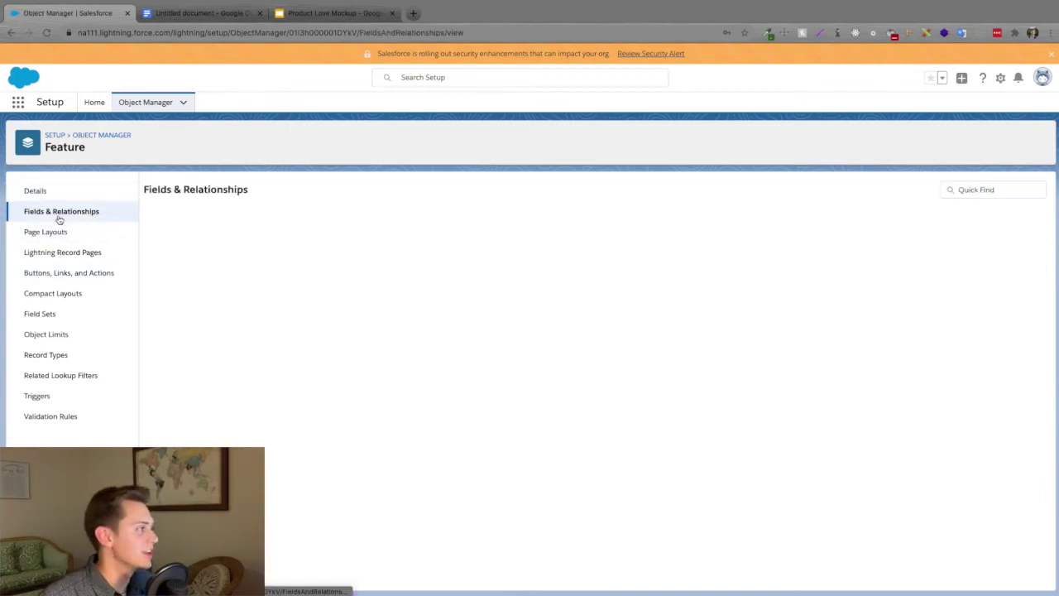
left_click(865, 189)
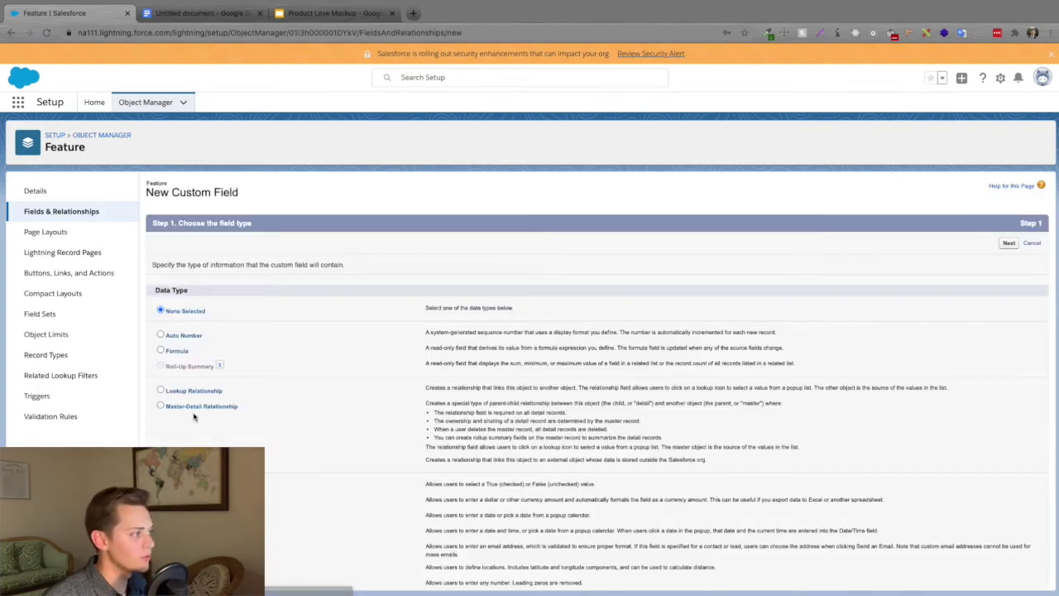
scroll(197, 418, "down", 1)
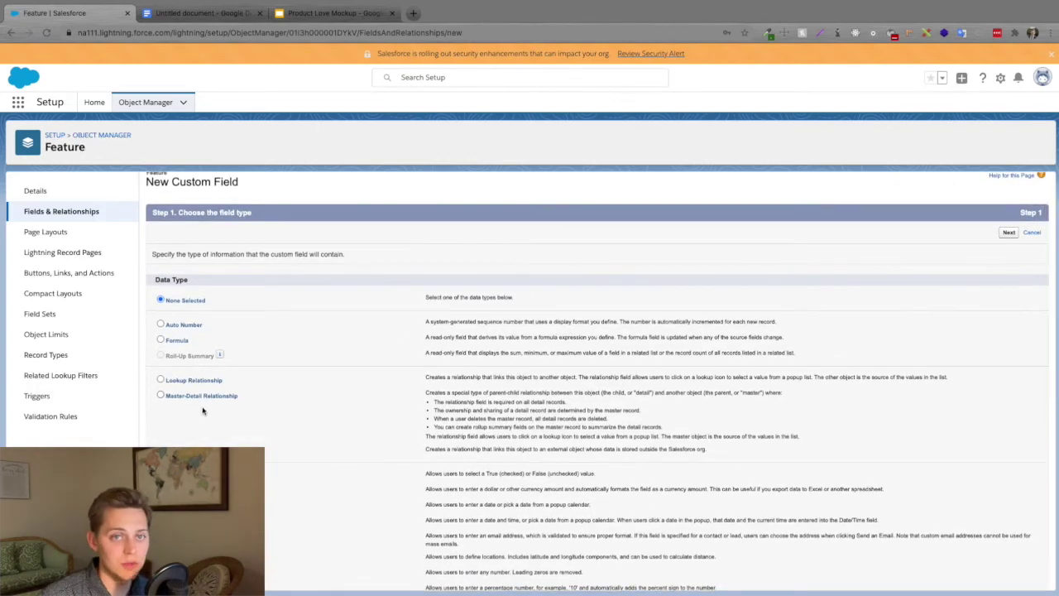
left_click(219, 13)
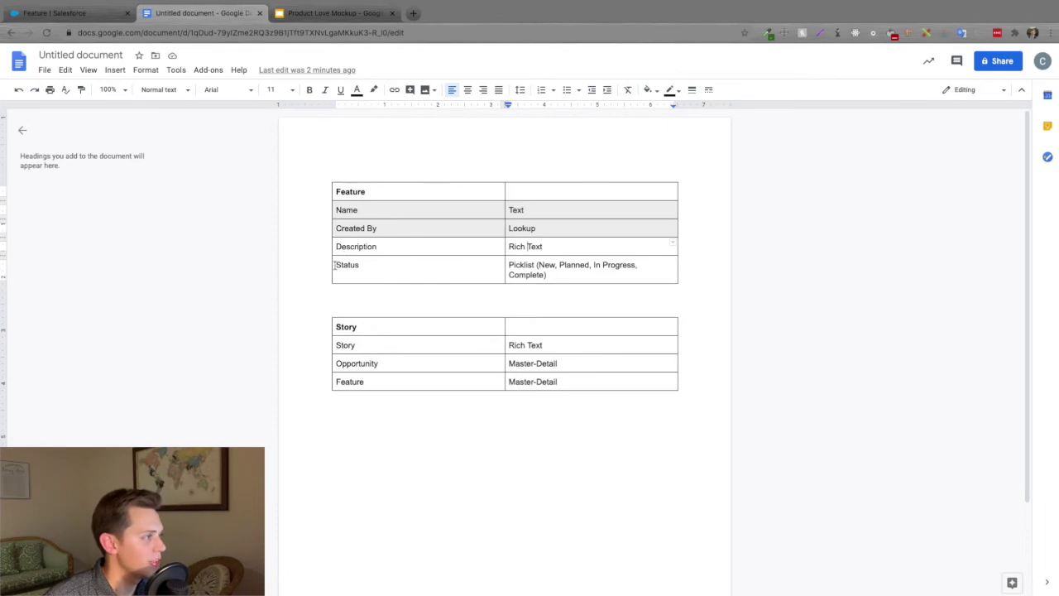
left_click(74, 14)
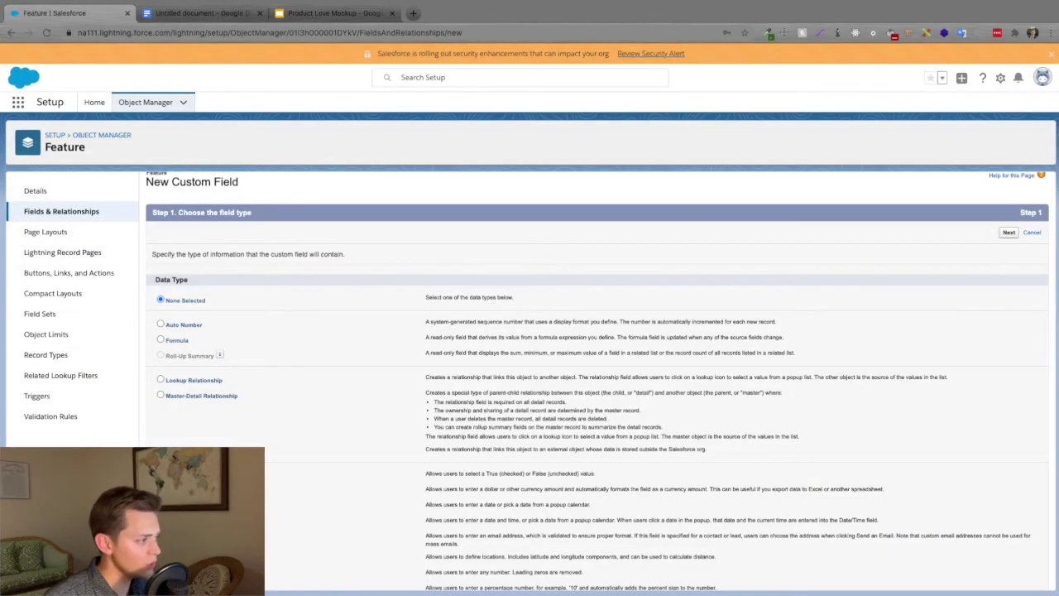
scroll(595, 381, "down", 5)
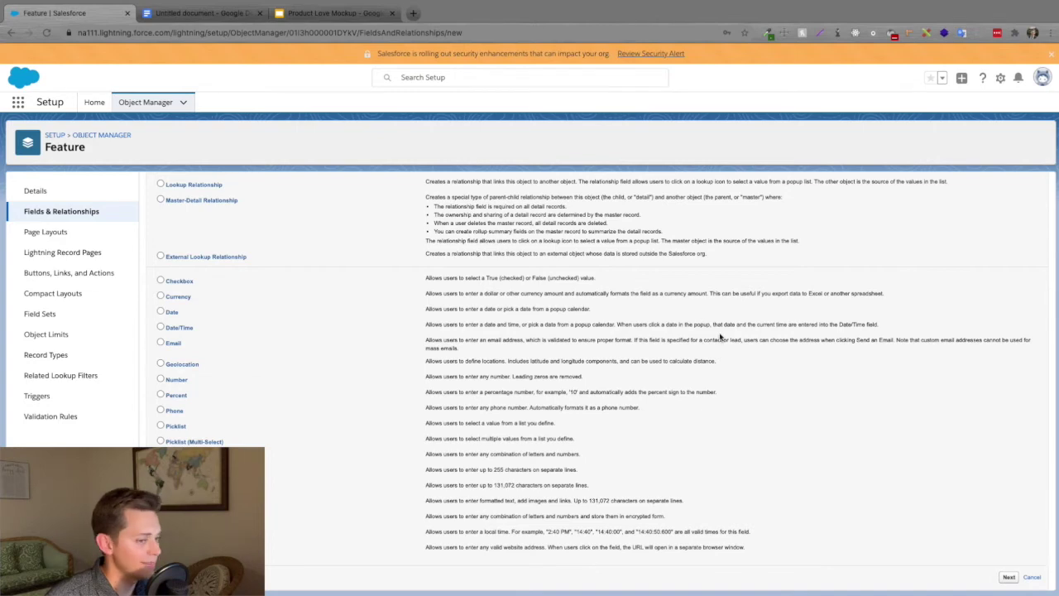
left_click(1008, 577)
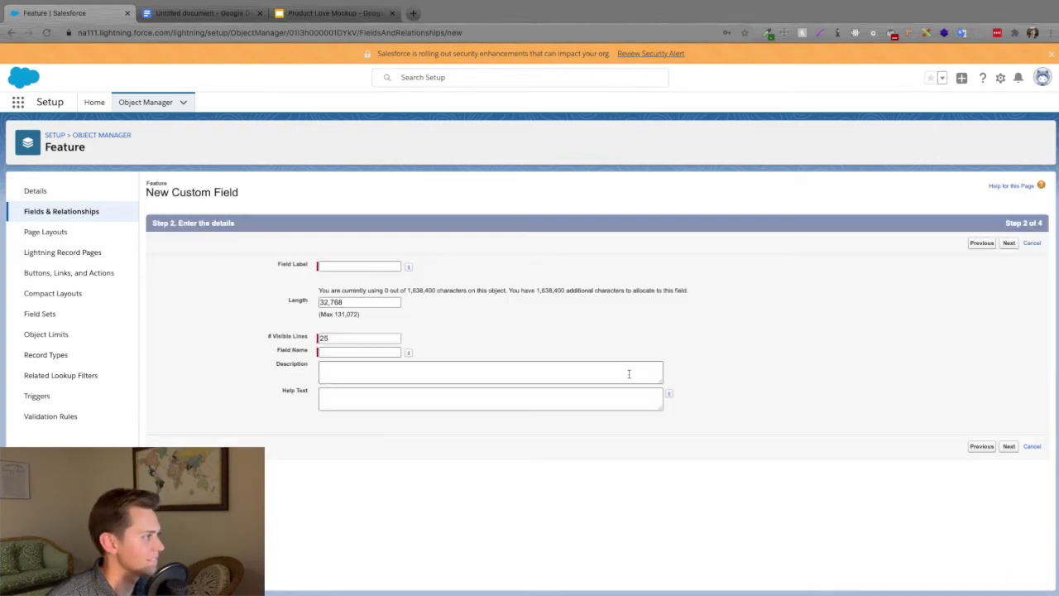
Label the field Description and save it with default security and layout
left_click(331, 266)
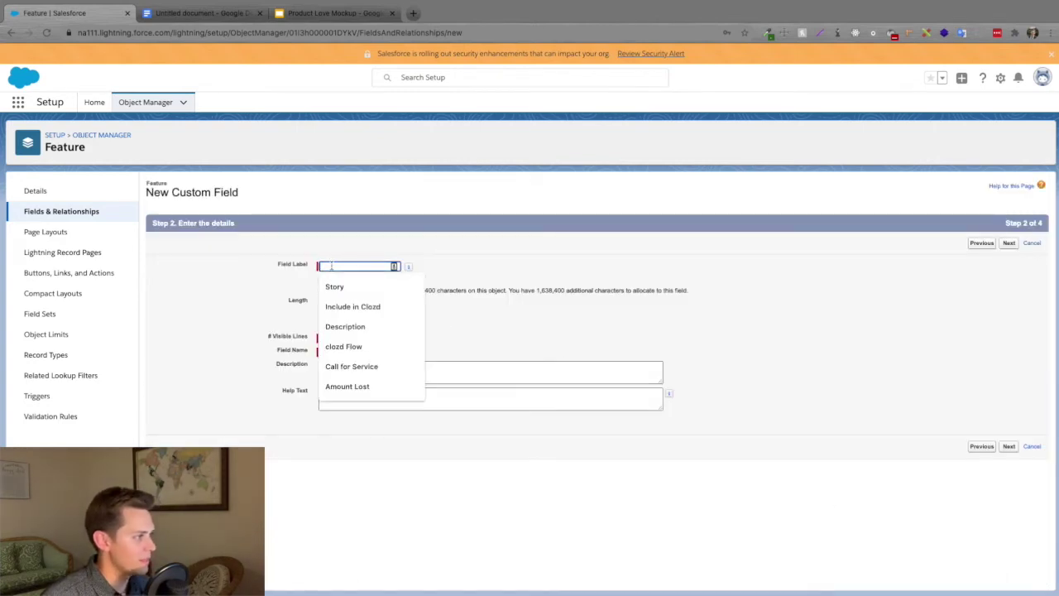
type("Description")
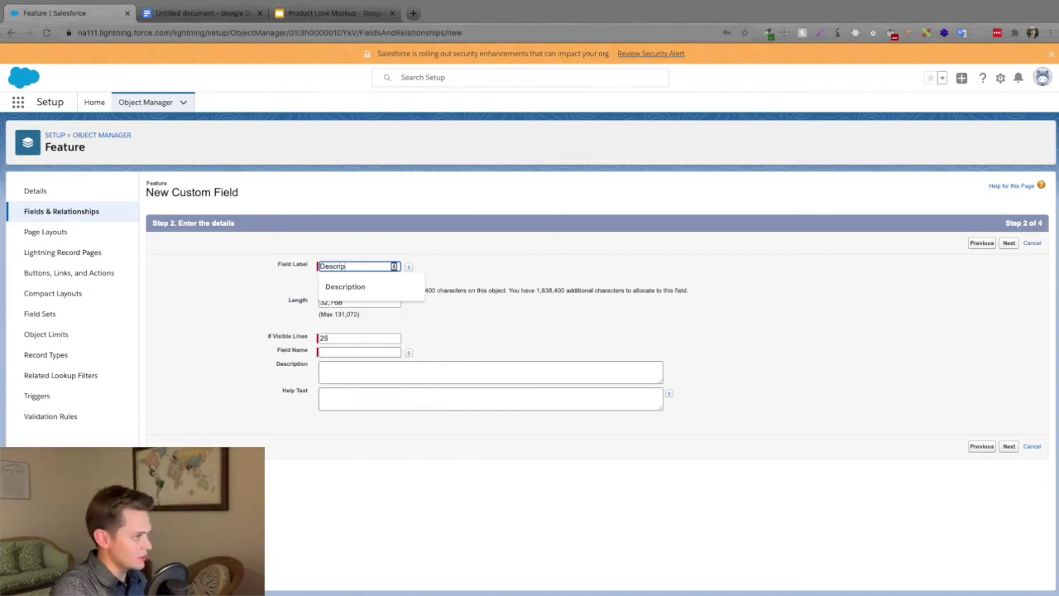
left_click(358, 353)
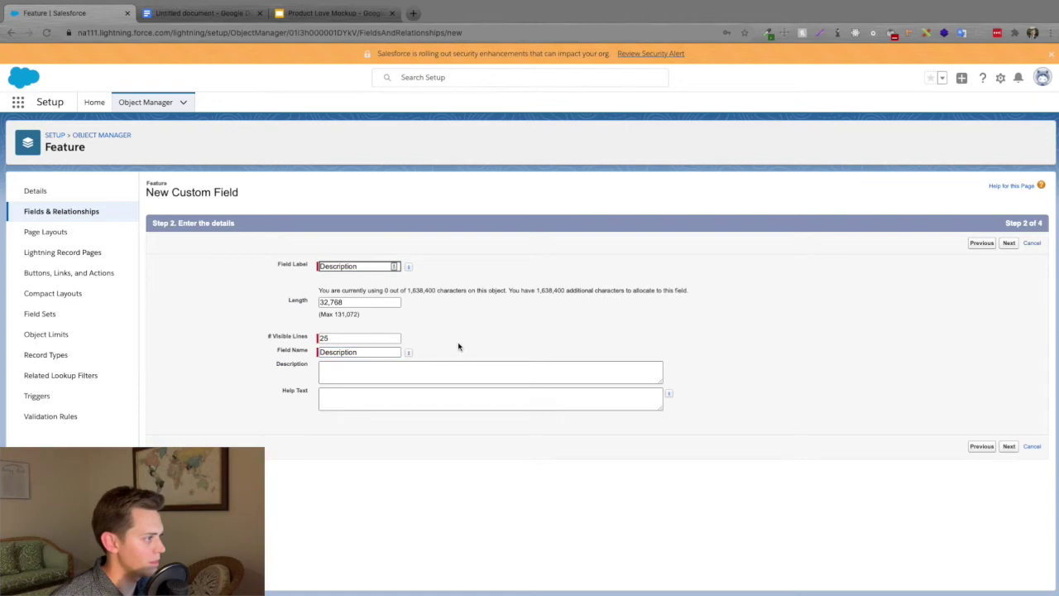
left_click(1008, 244)
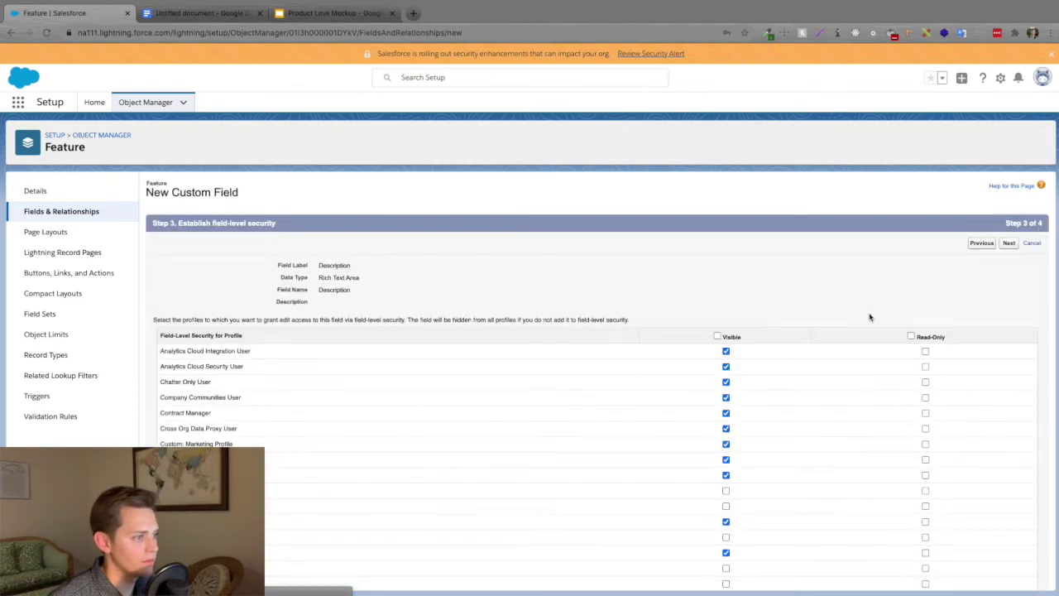
scroll(727, 389, "down", 1)
scroll(726, 389, "down", 1)
scroll(726, 389, "up", 2)
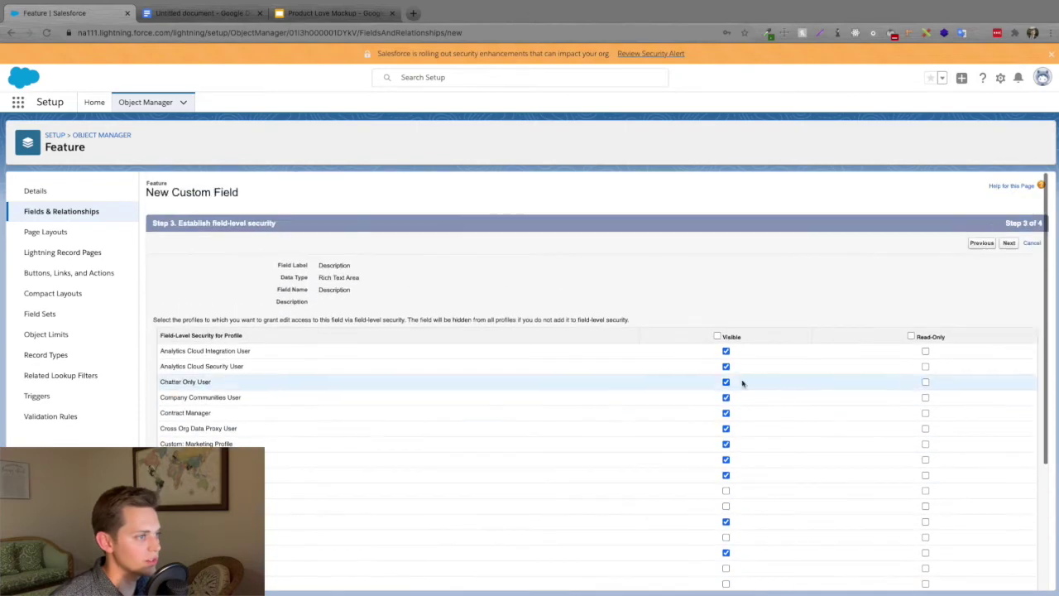
left_click(1009, 244)
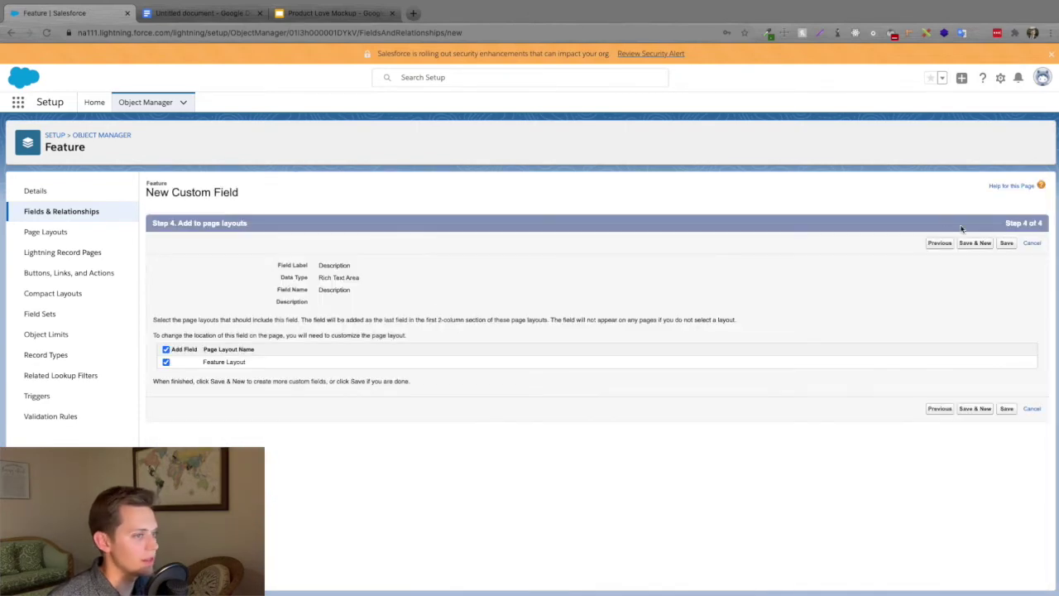
left_click(1006, 242)
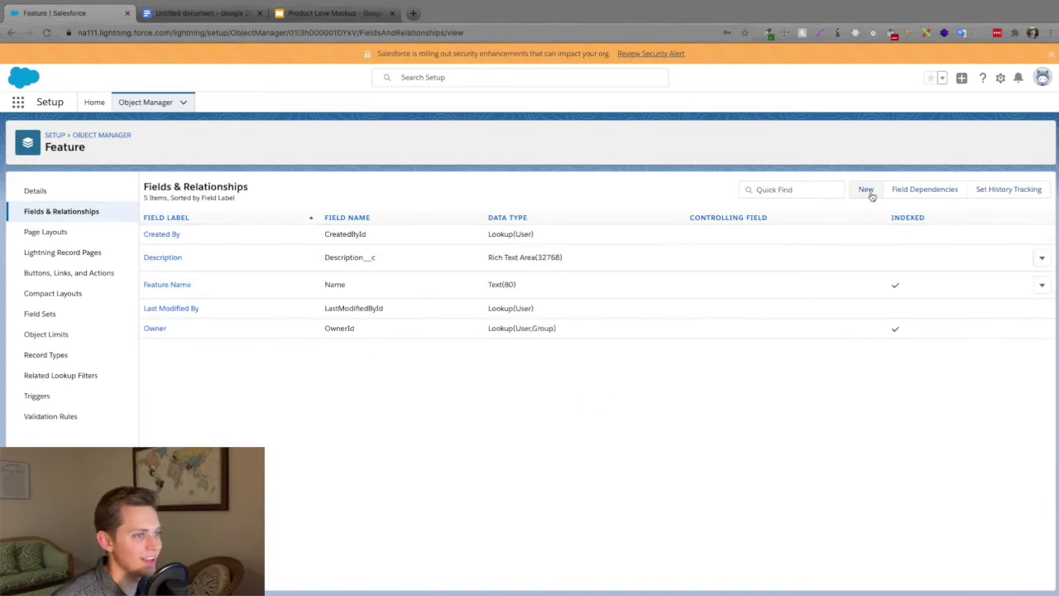
Start a new Picklist field on Feature labelled Status
left_click(865, 190)
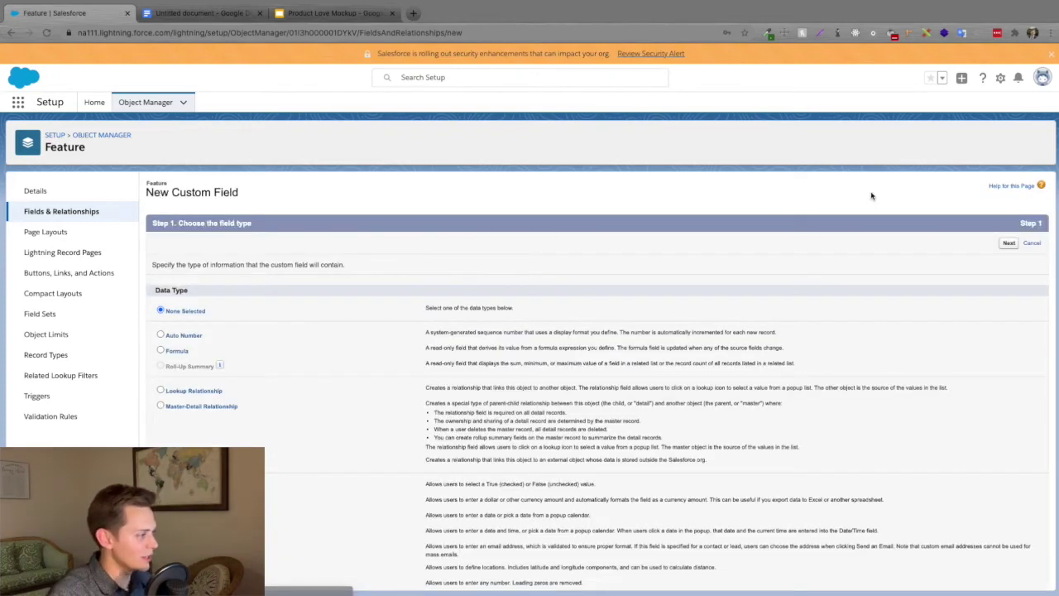
scroll(637, 339, "down", 1)
scroll(597, 380, "down", 1)
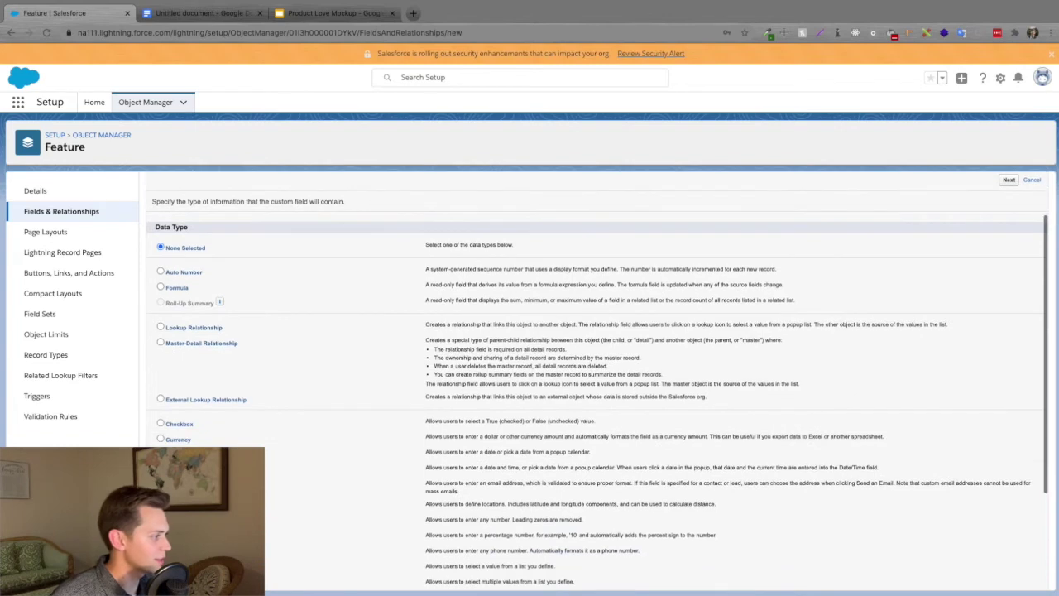
scroll(597, 380, "down", 1)
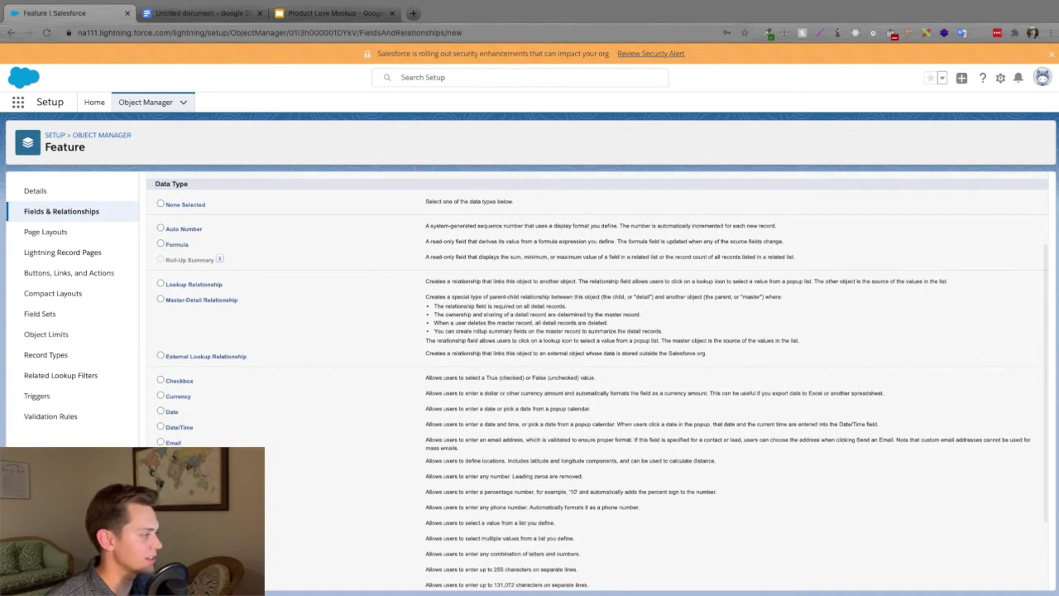
scroll(597, 380, "up", 3)
left_click(1010, 244)
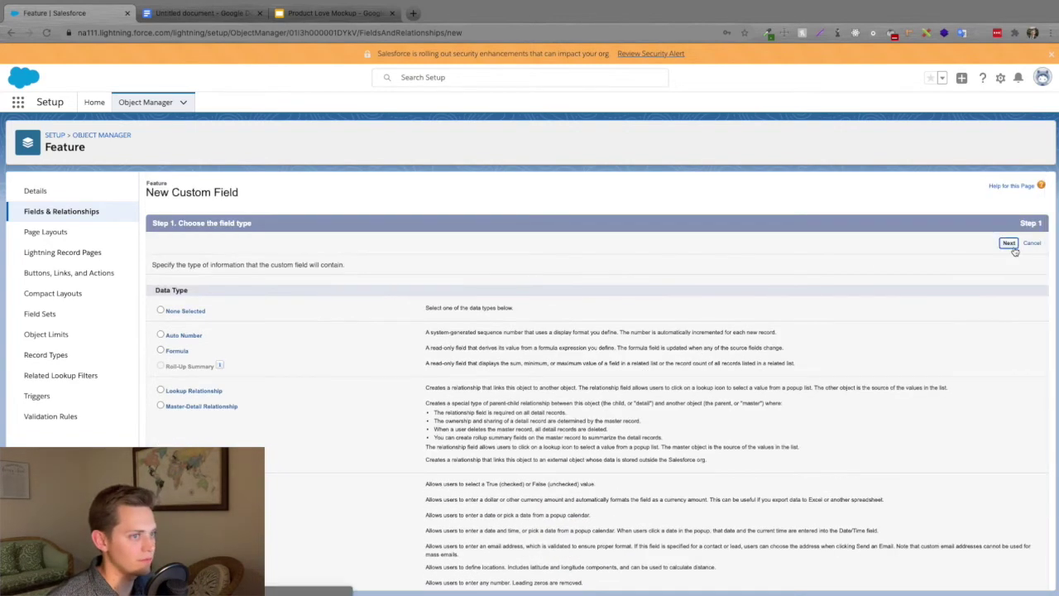
left_click(341, 265)
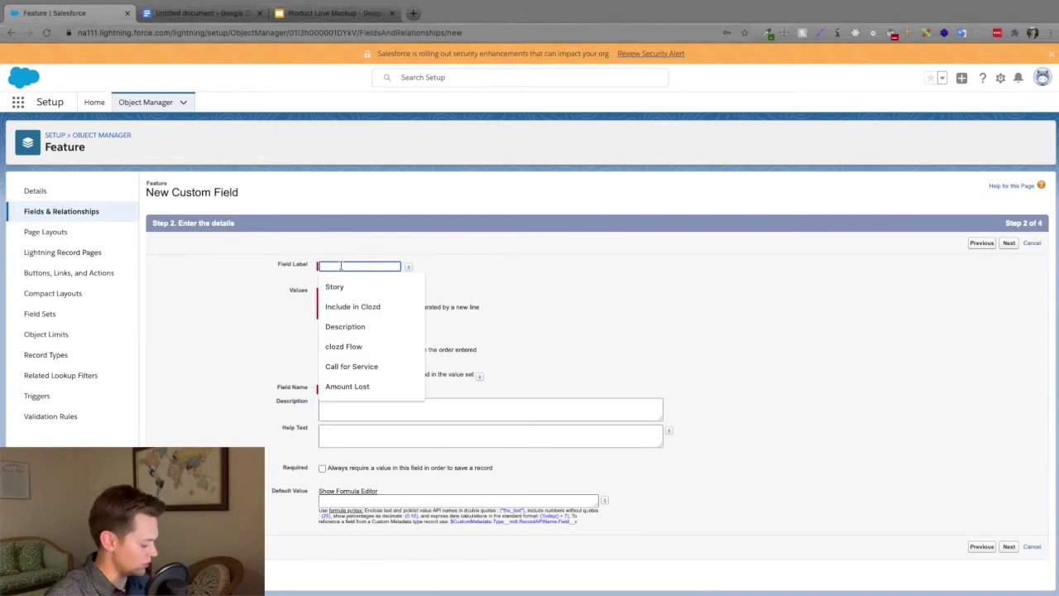
type("Status")
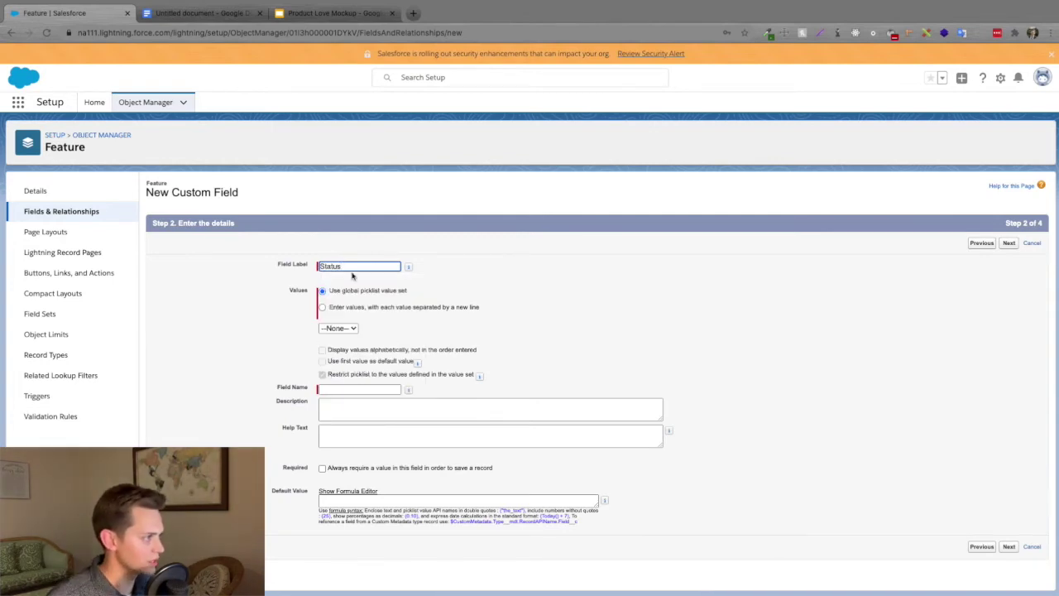
left_click(530, 308)
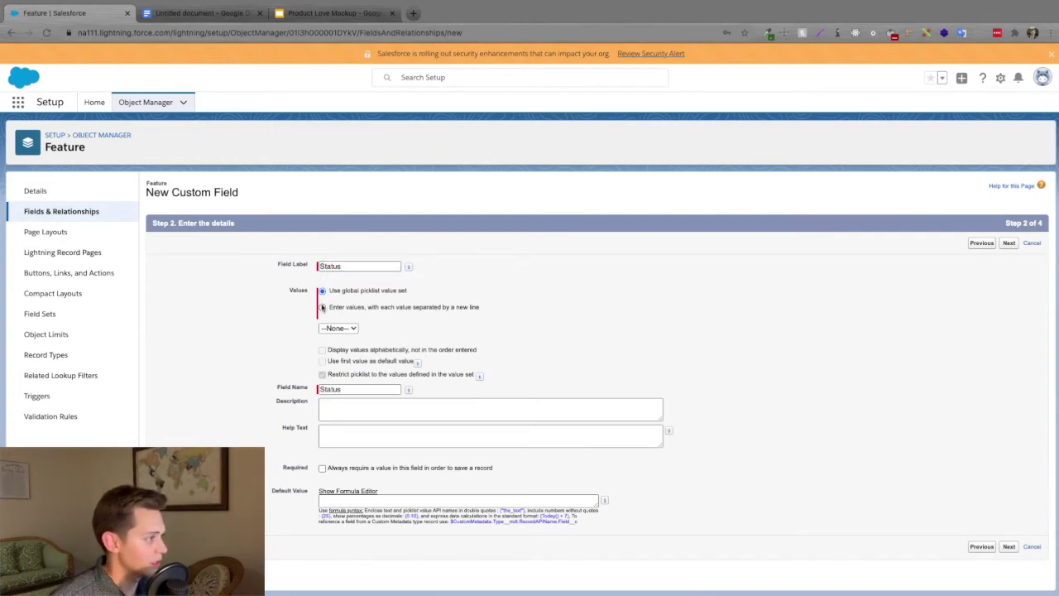
Enter values New, Planned, In Progress, Complete, save the field, and return to Object Manager
left_click(322, 306)
left_click(349, 349)
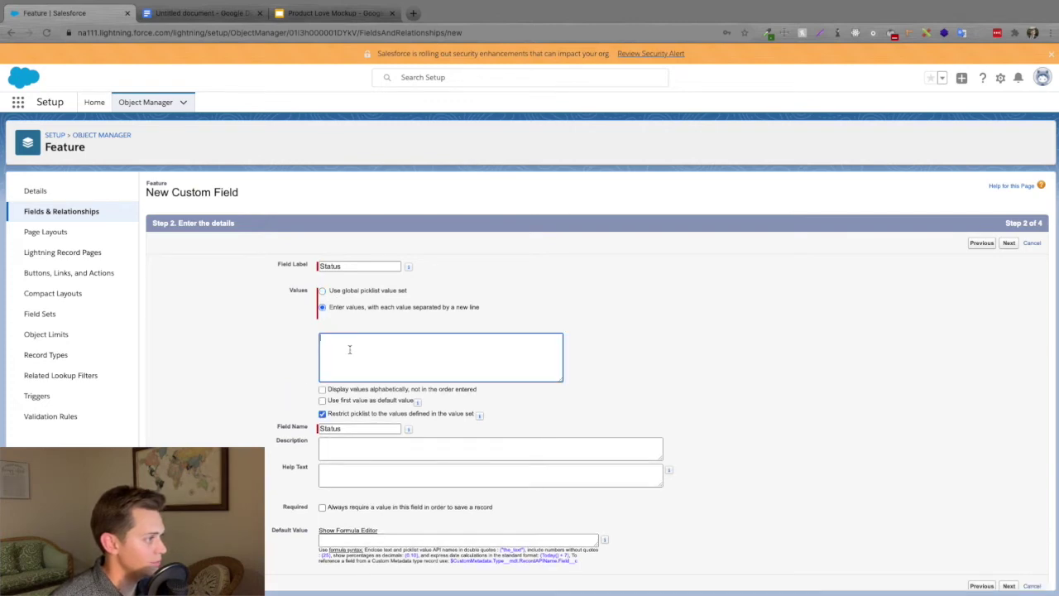
left_click(202, 13)
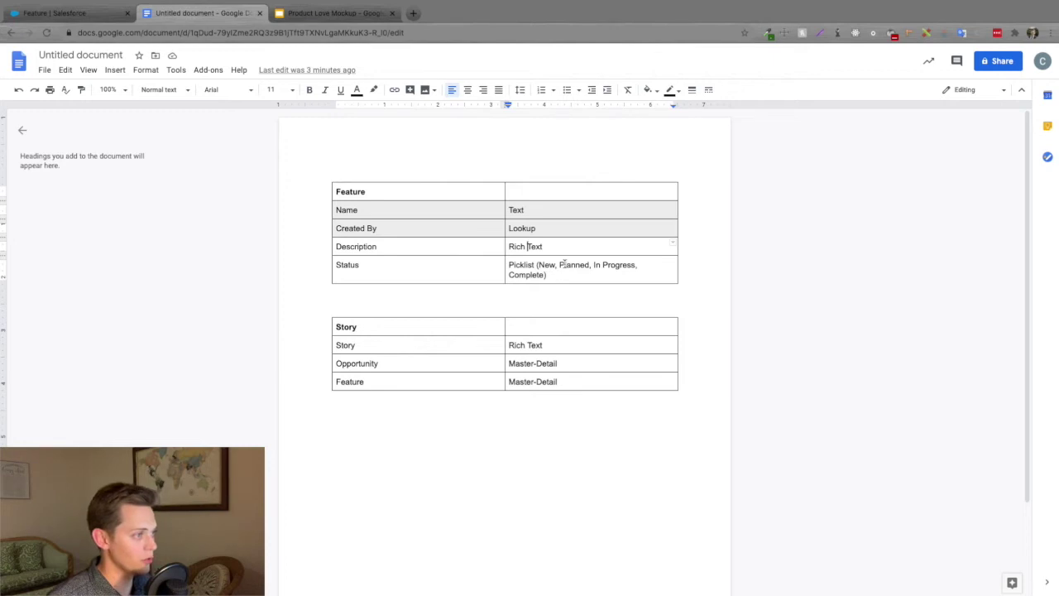
left_click(45, 13)
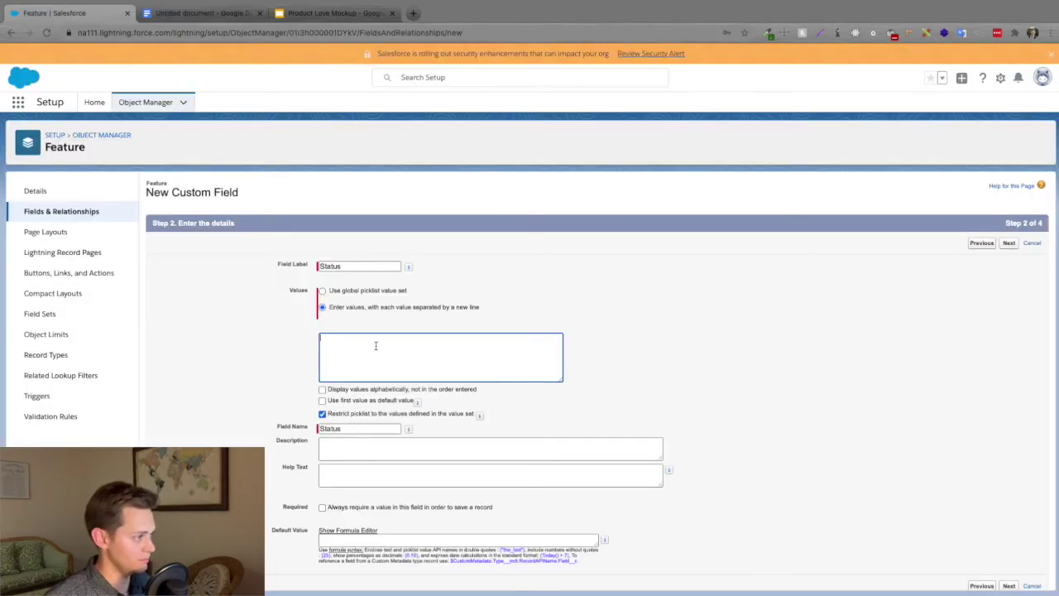
type("New")
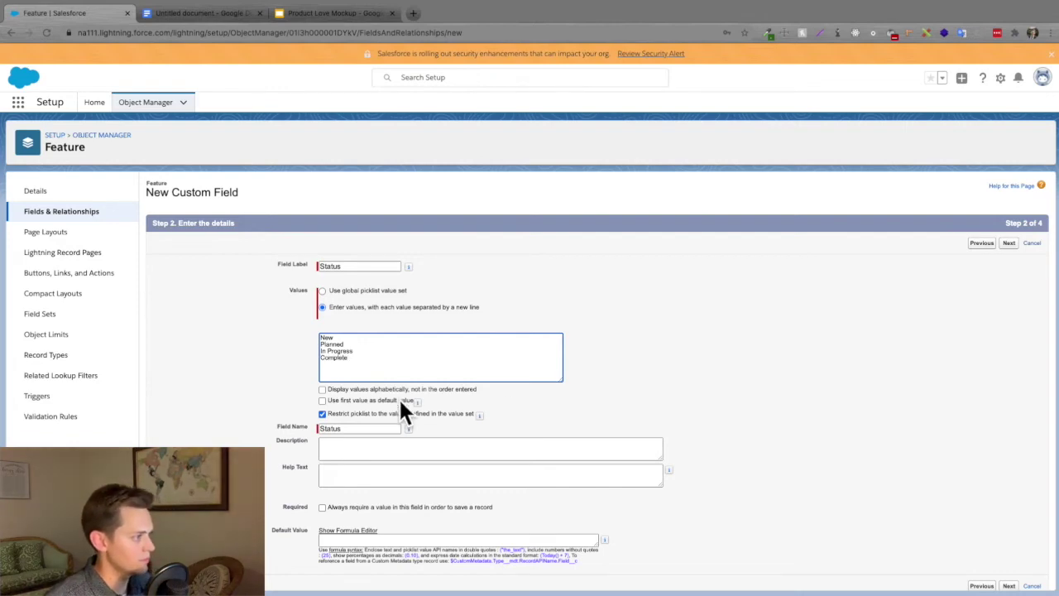
left_click(1004, 245)
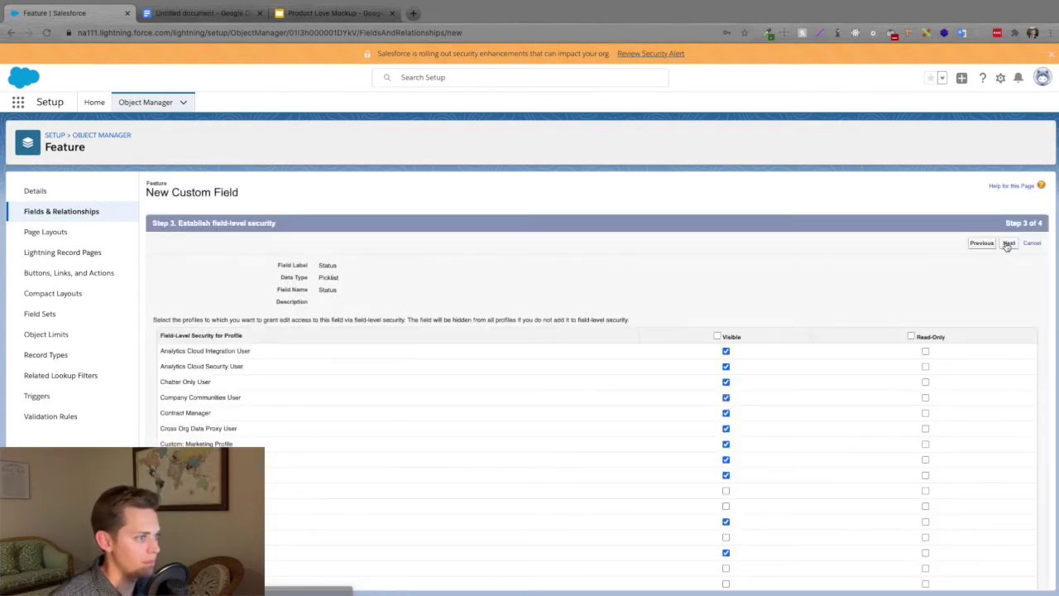
left_click(1007, 244)
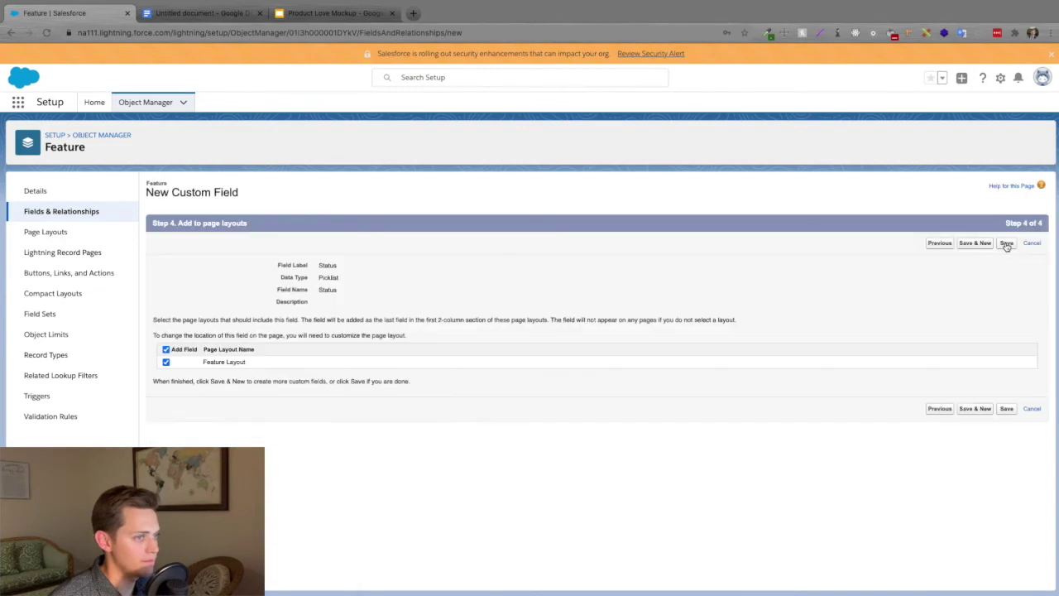
left_click(1006, 244)
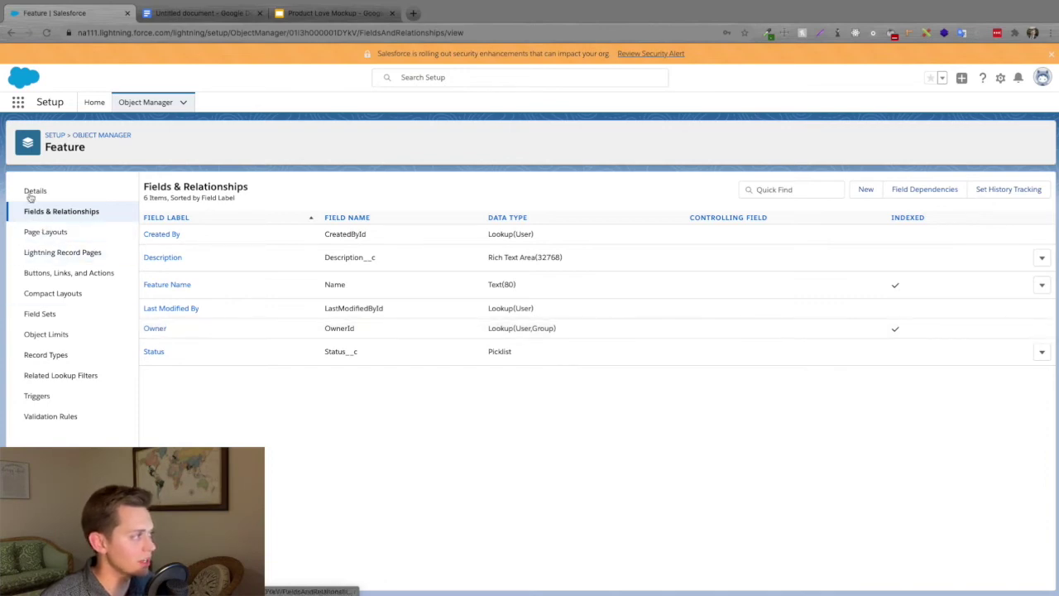
left_click(145, 106)
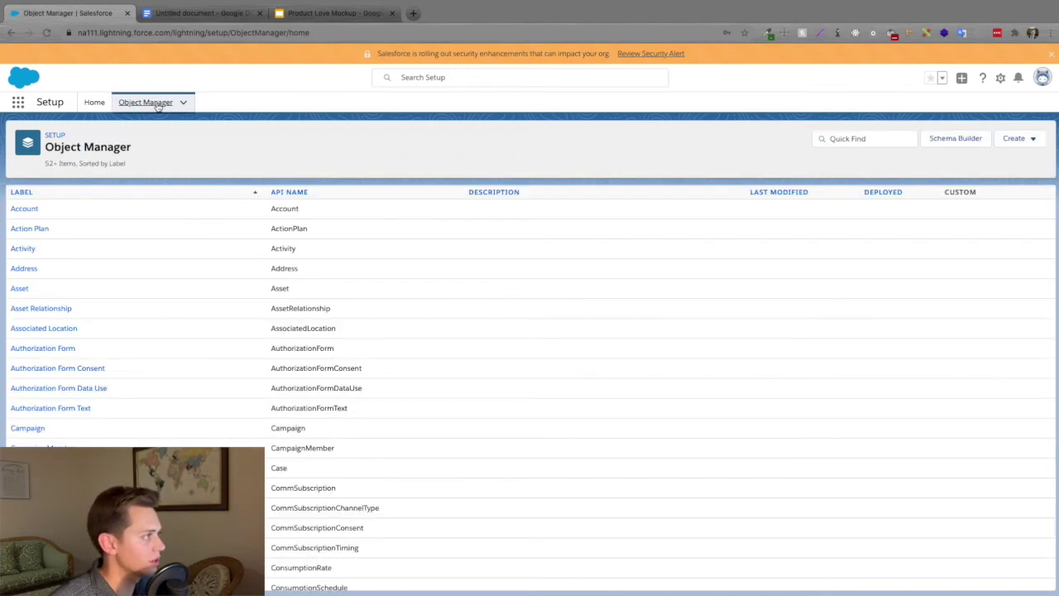
Start a new custom object with label Story and plural label Stories
left_click(1025, 139)
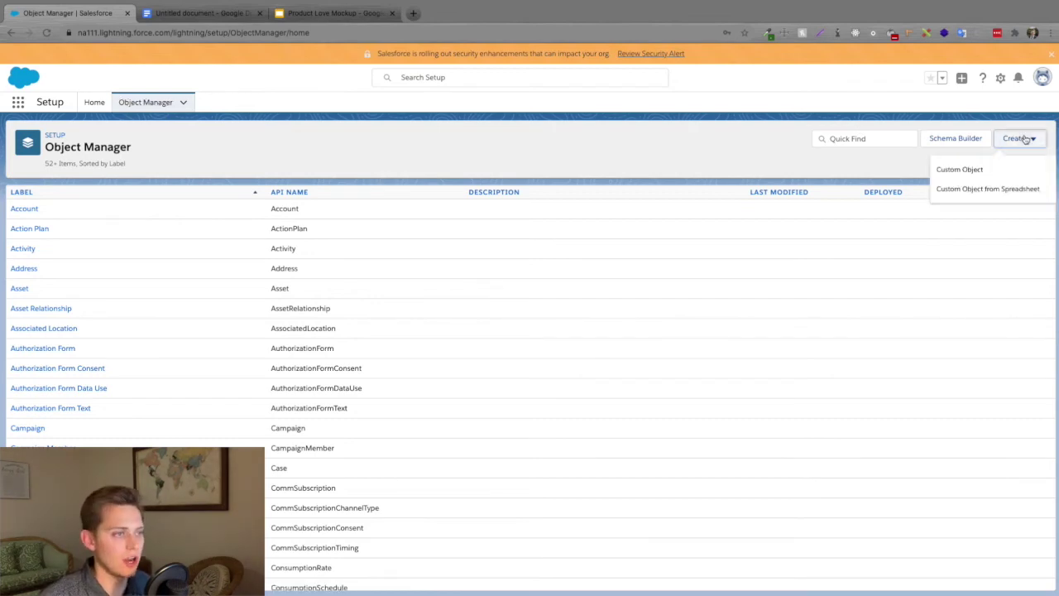
left_click(999, 169)
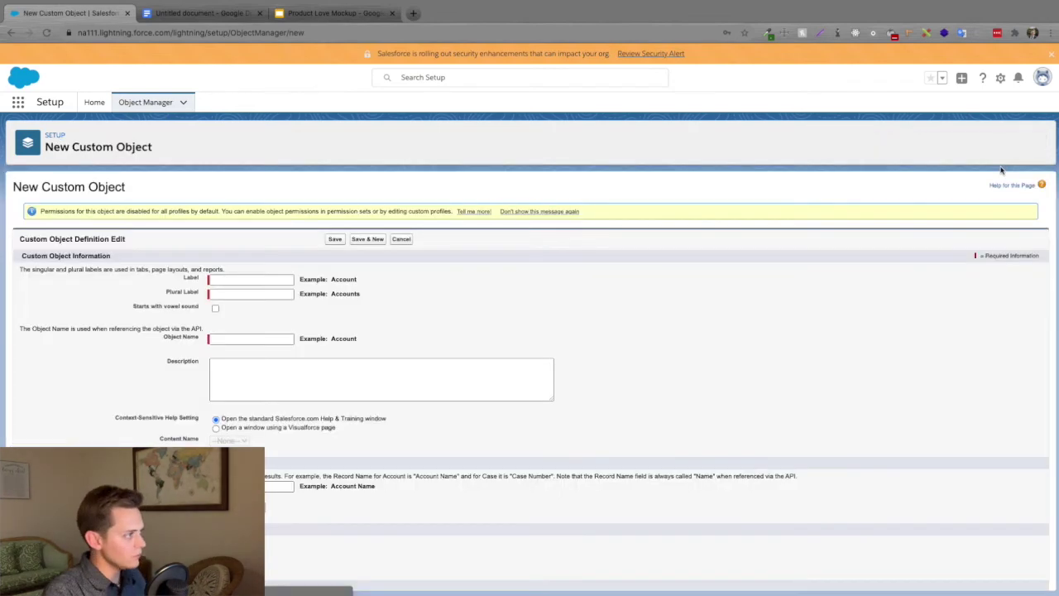
type("Story")
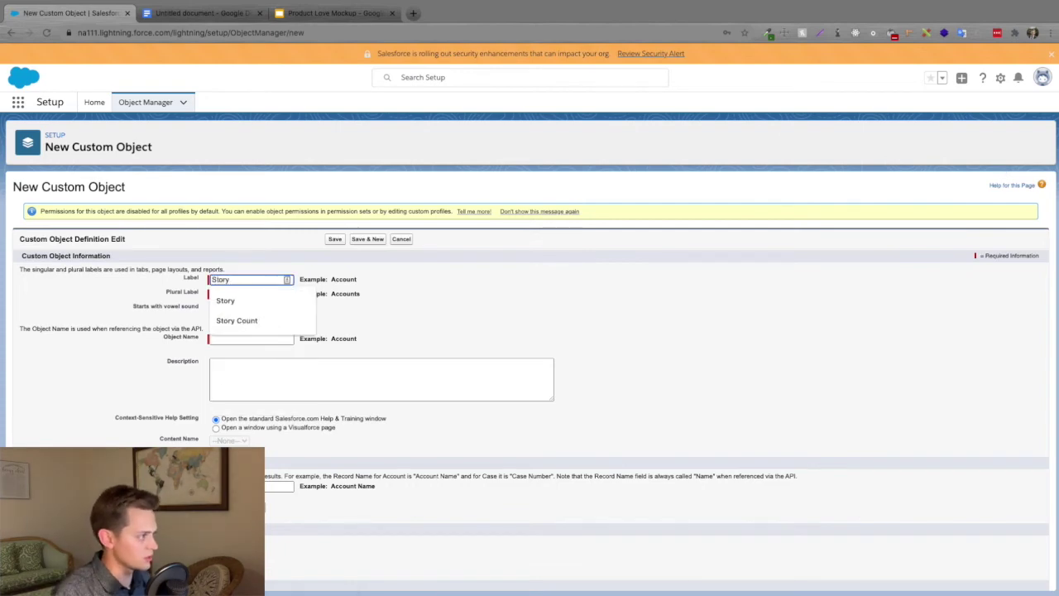
left_click(281, 300)
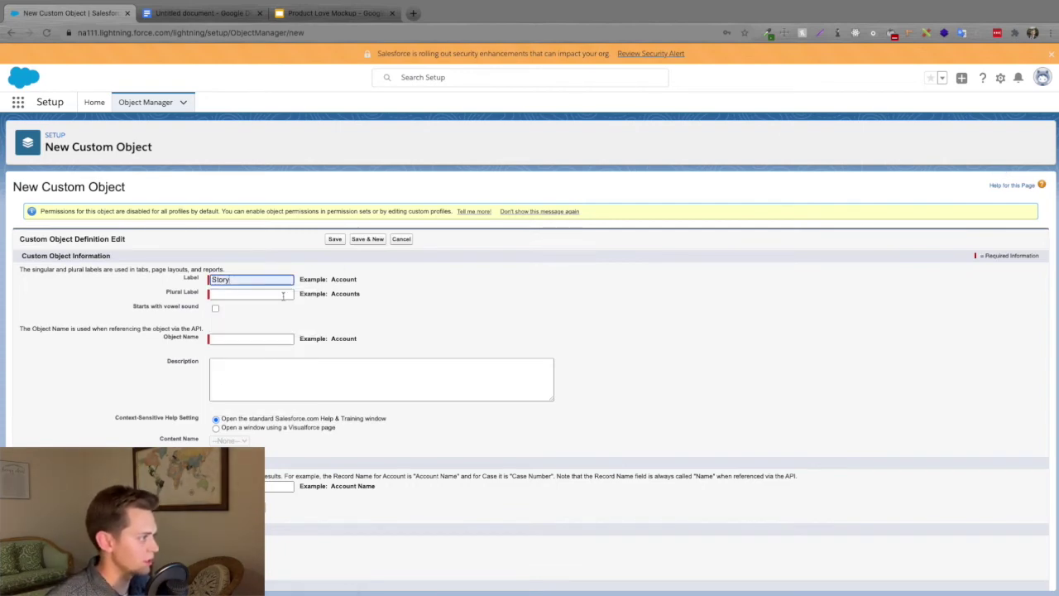
left_click(257, 295)
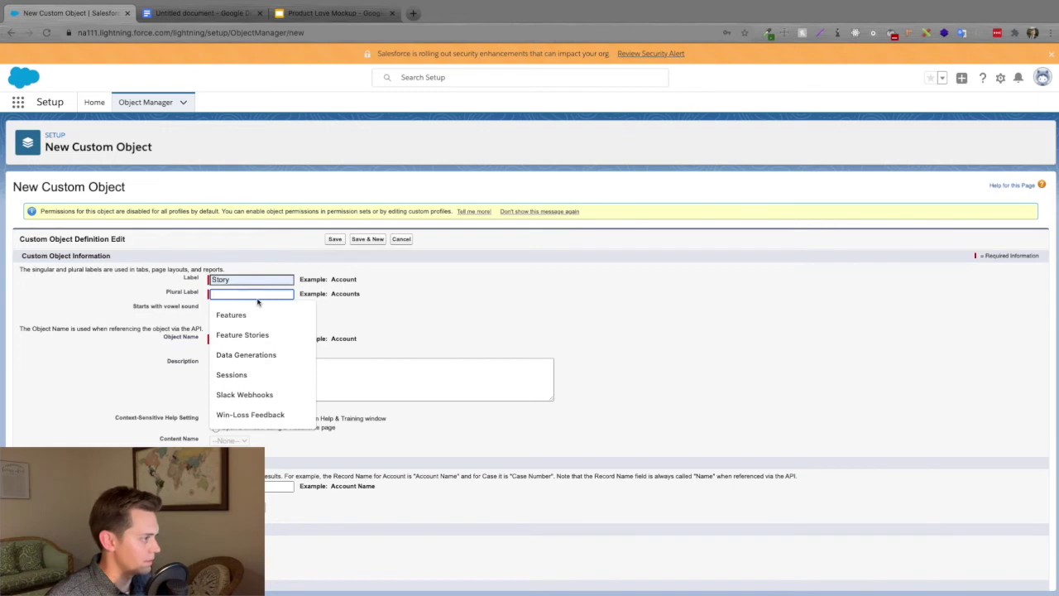
type("Stories")
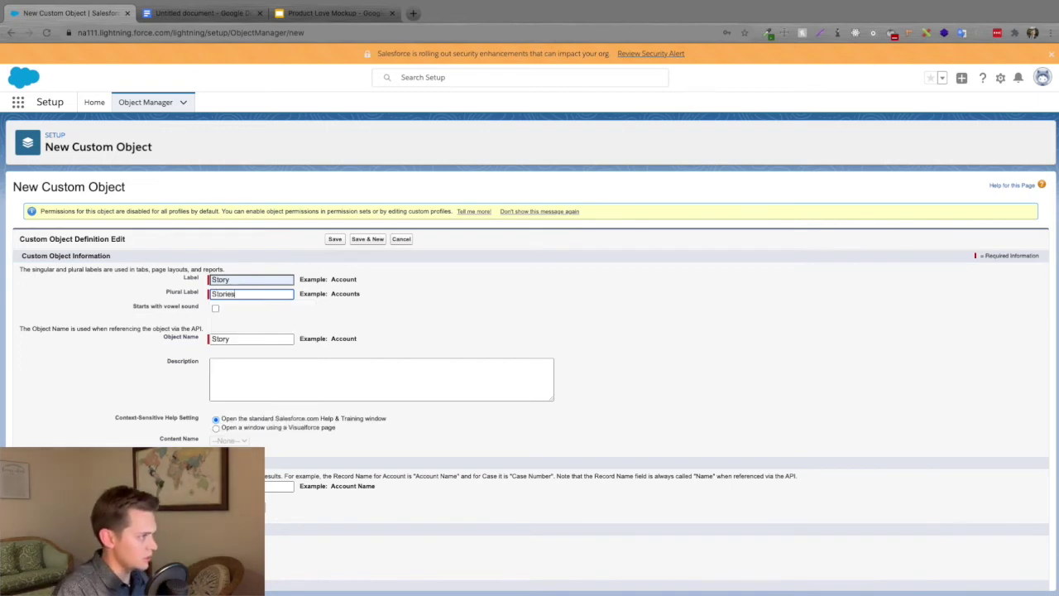
left_click(256, 325)
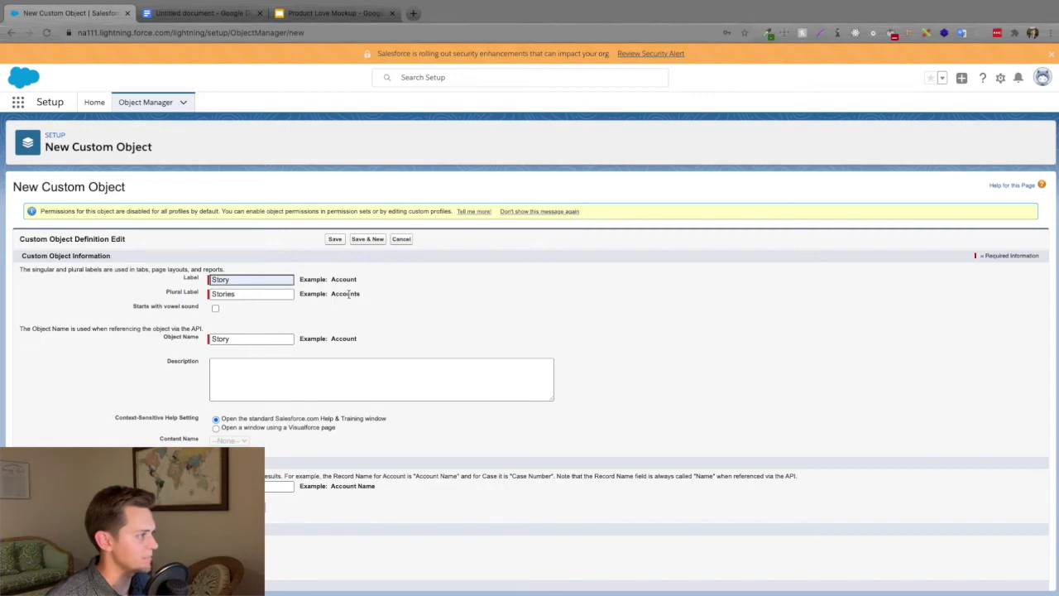
Save the Story object and check its planned fields in the schema document
scroll(347, 294, "down", 1)
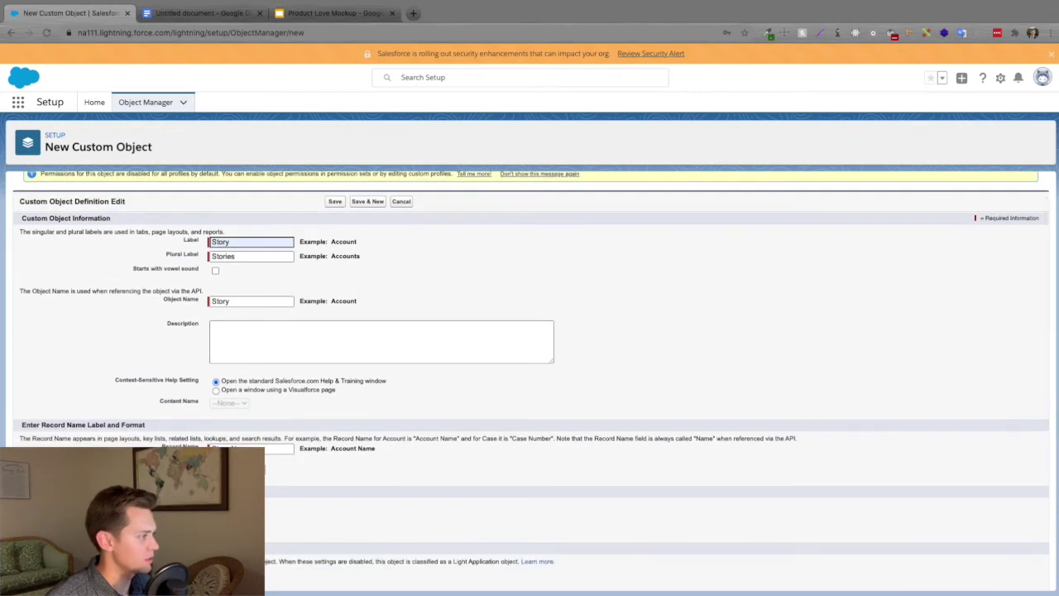
scroll(530, 373, "down", 3)
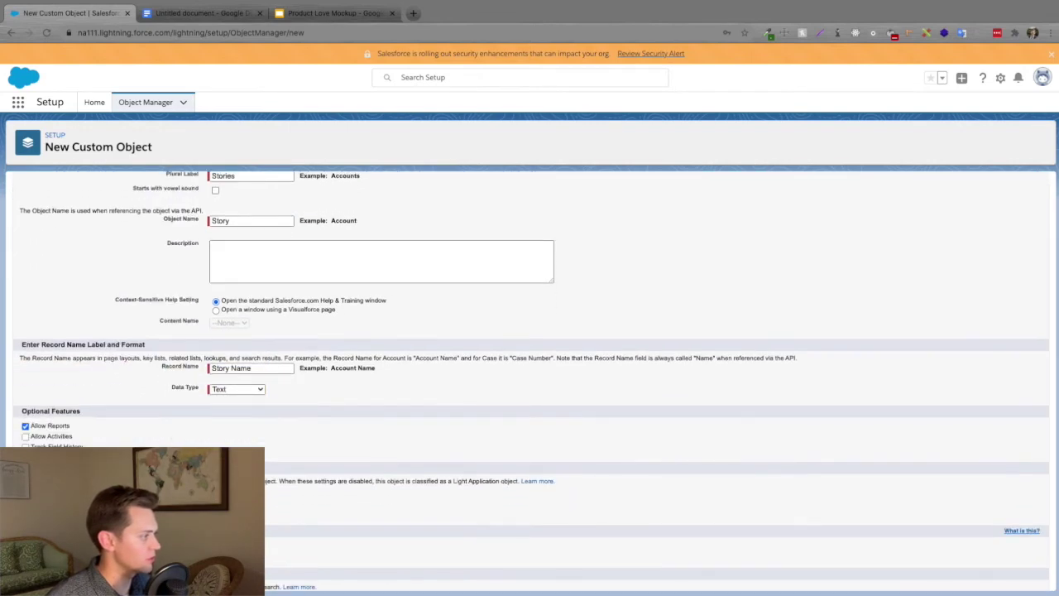
scroll(529, 373, "down", 3)
scroll(331, 293, "up", 6)
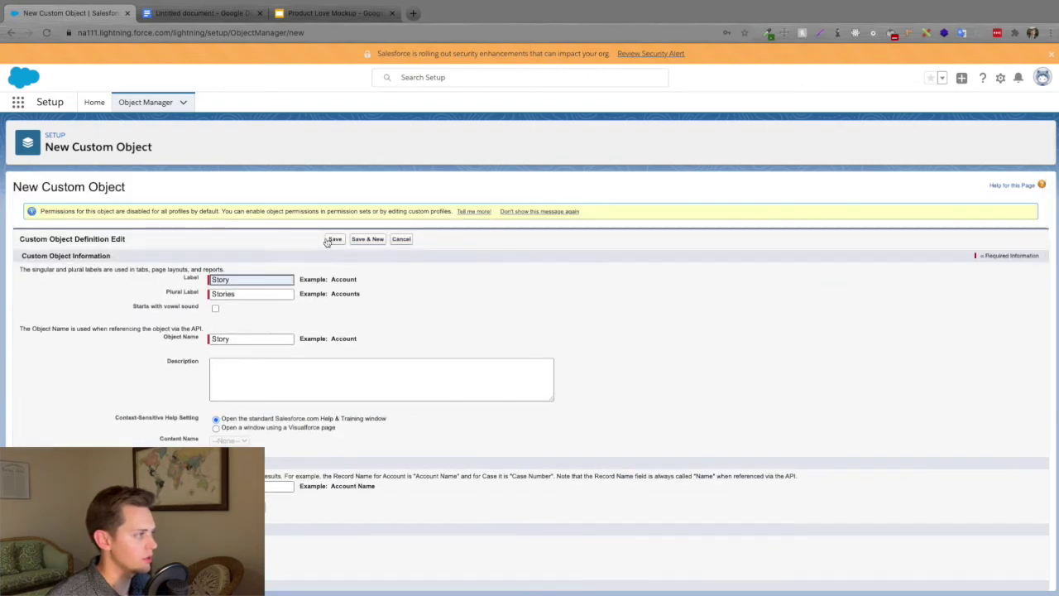
left_click(329, 239)
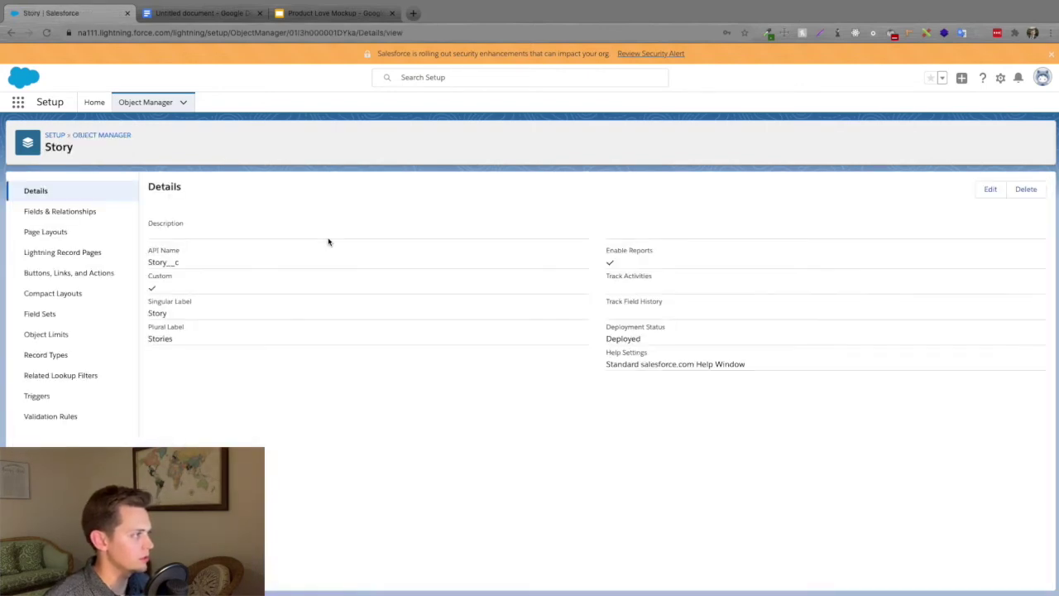
left_click(32, 212)
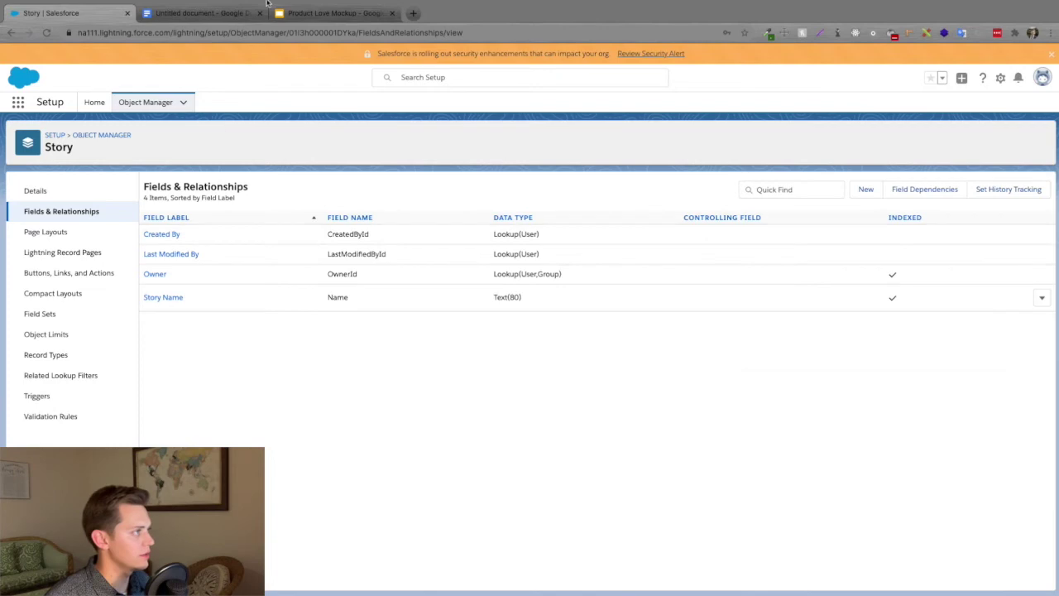
left_click(224, 12)
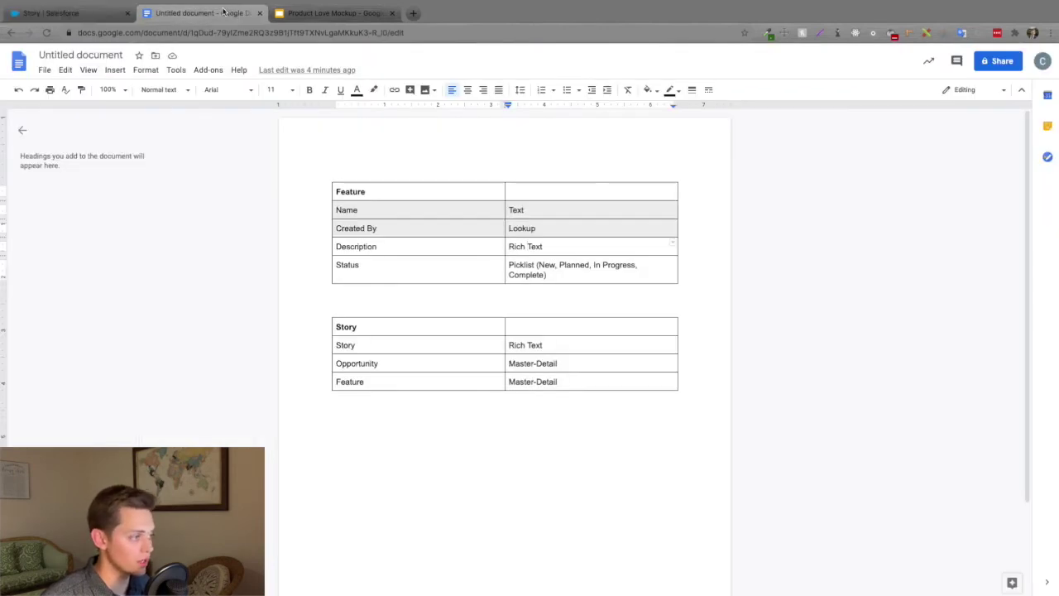
Start a new Rich Text Area field on the Story object
left_click(84, 10)
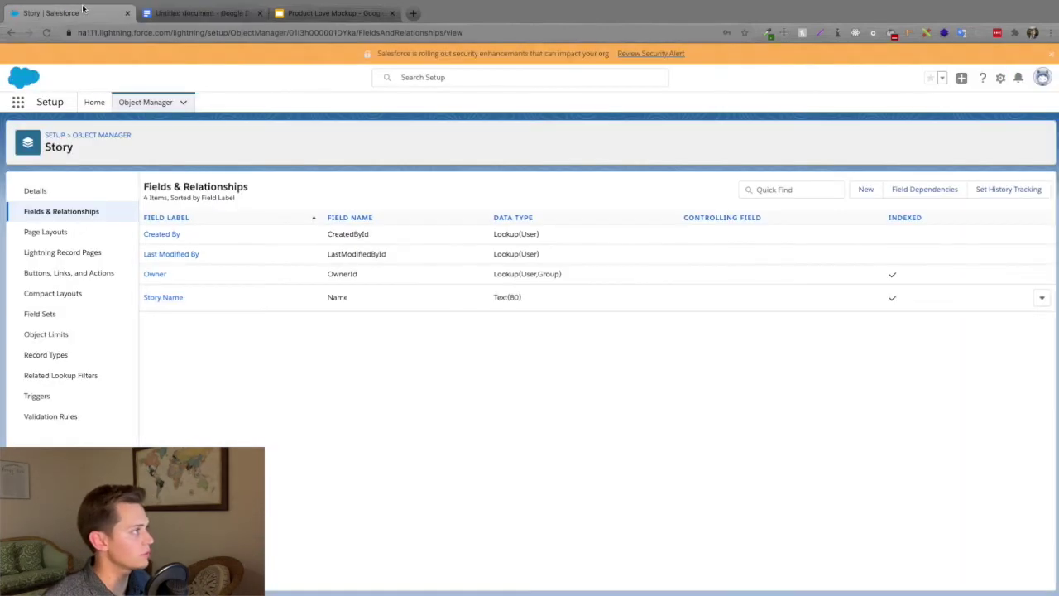
left_click(864, 189)
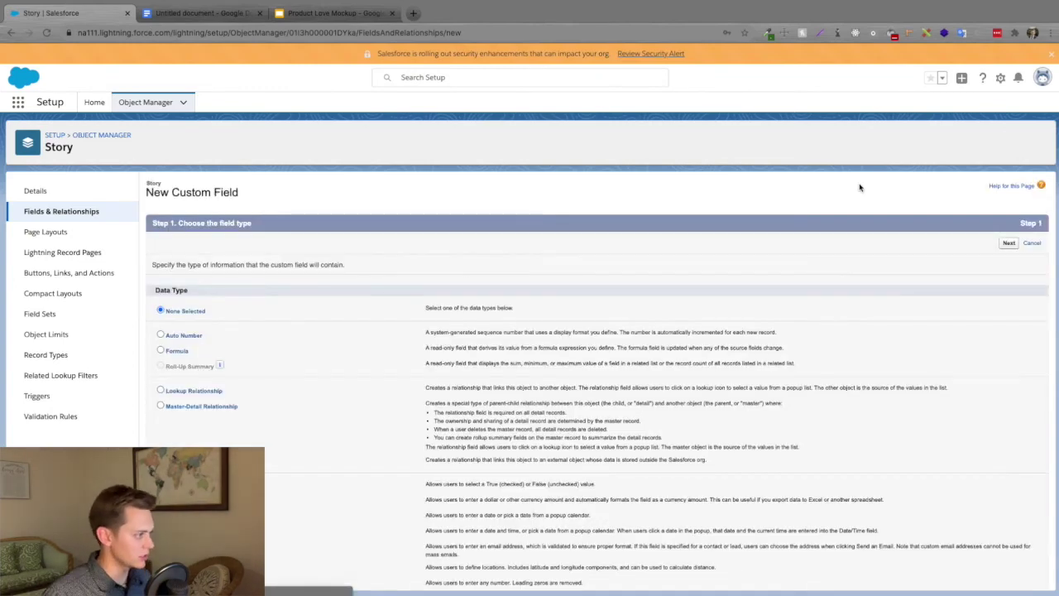
scroll(575, 405, "down", 5)
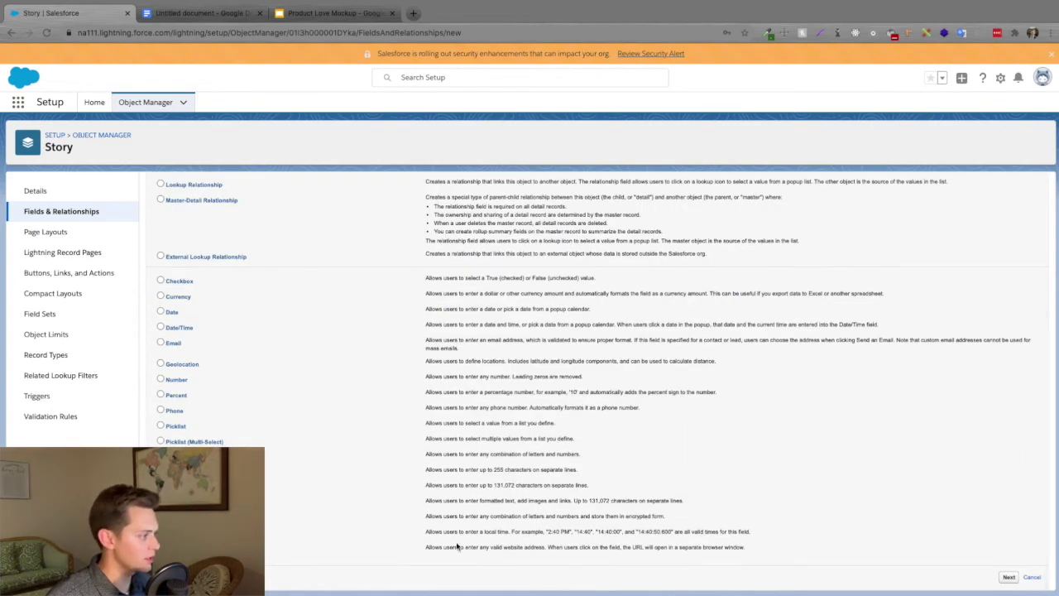
left_click(1008, 577)
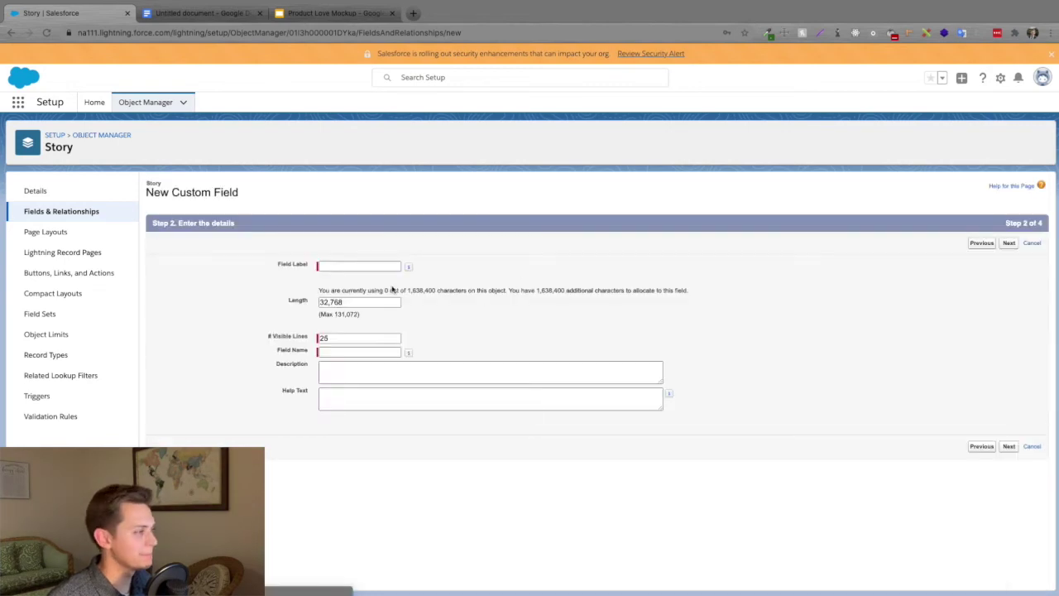
Label the field Story and save it with default security and layout
left_click(361, 265)
type("Story")
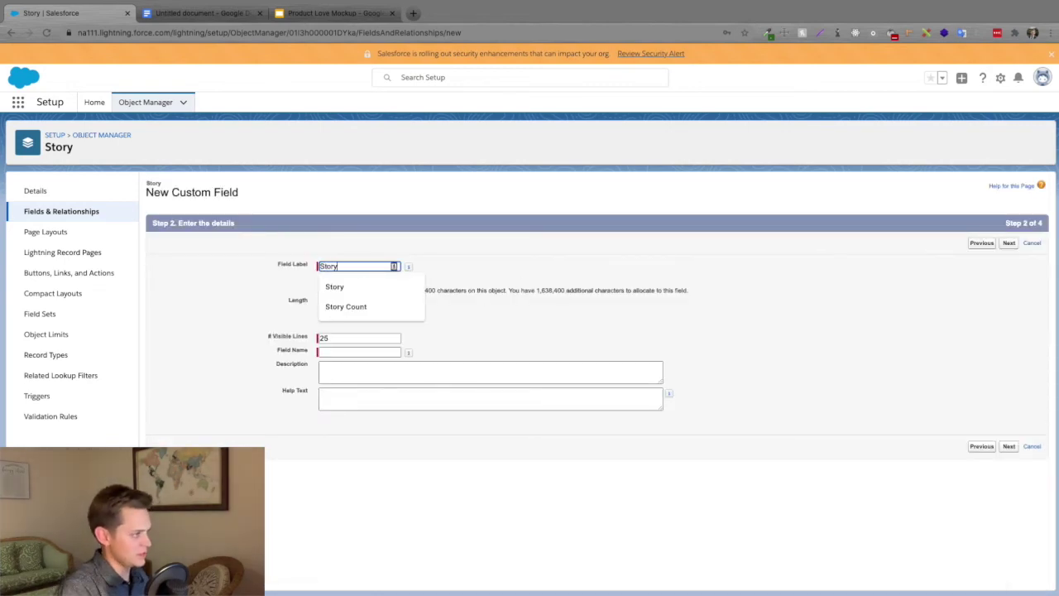
left_click(356, 286)
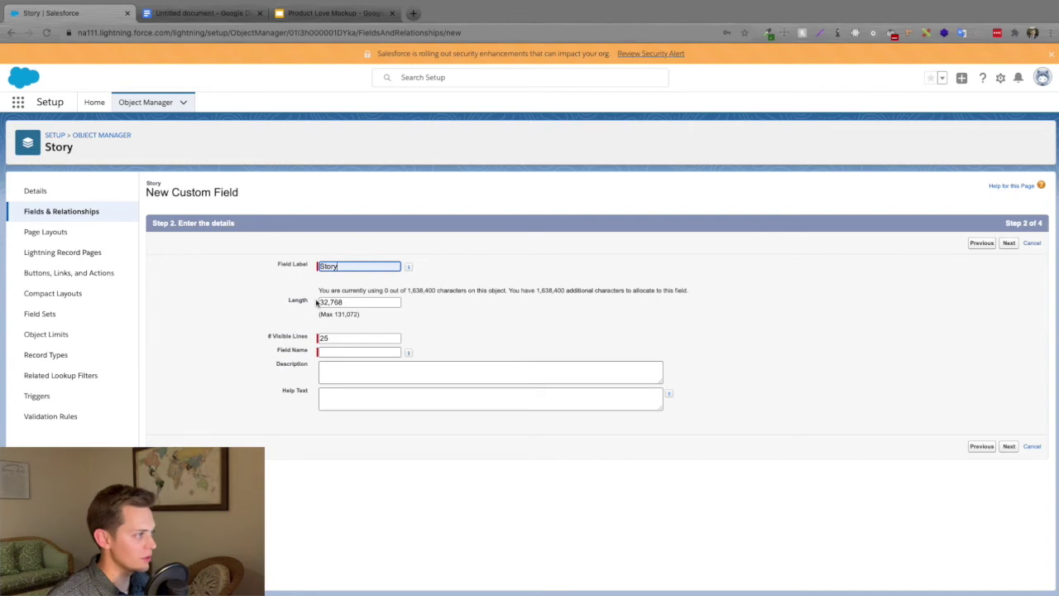
left_click(321, 352)
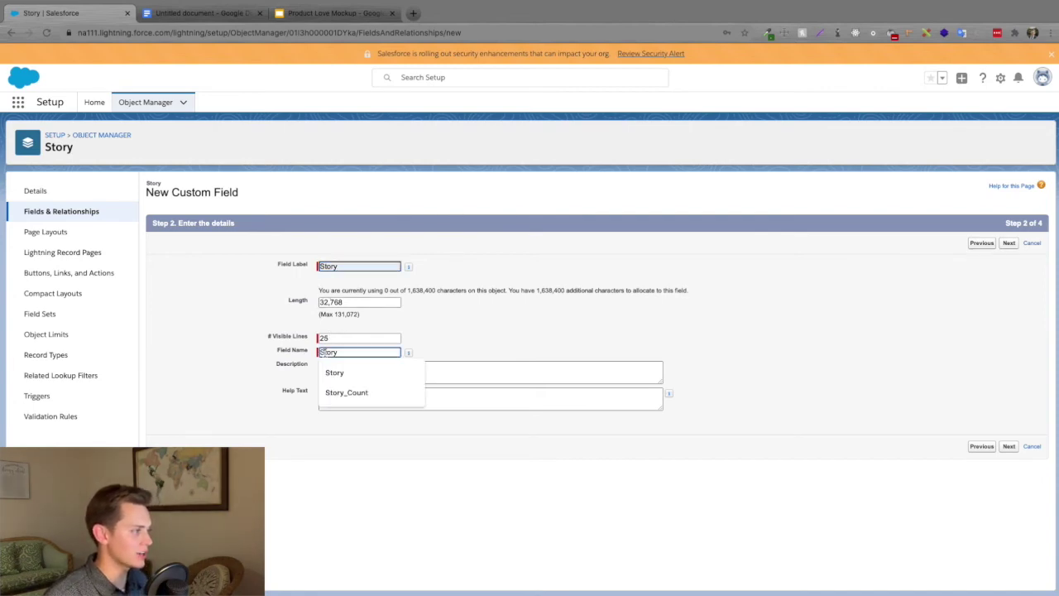
left_click(429, 315)
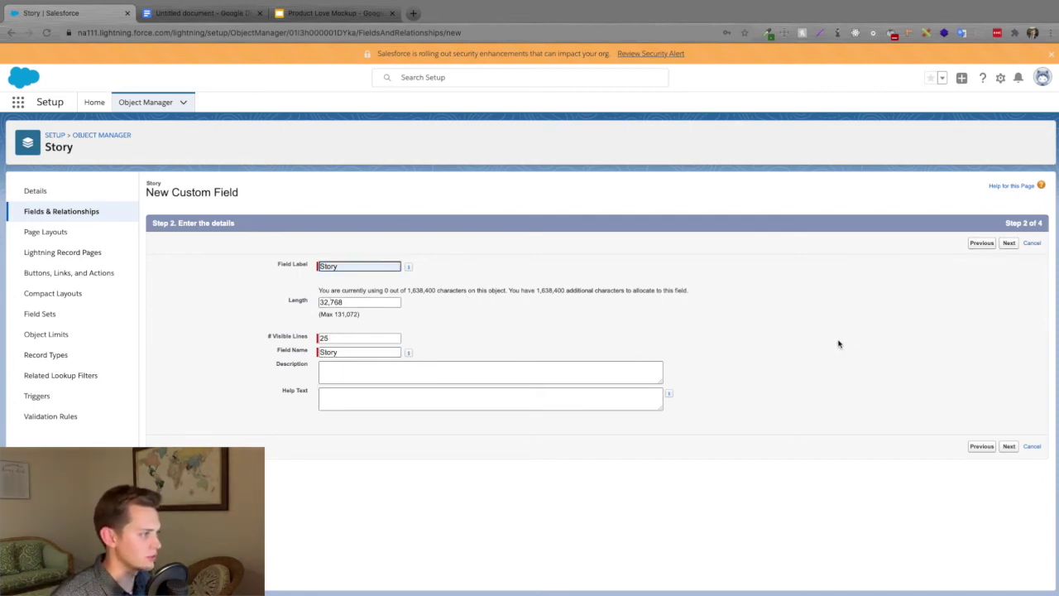
left_click(1009, 447)
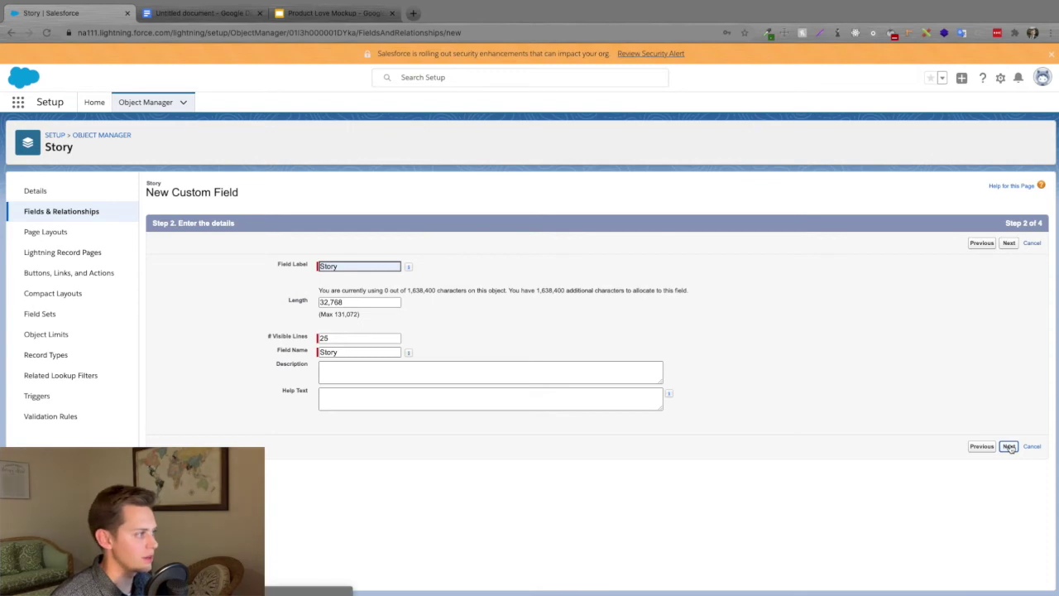
left_click(1008, 245)
left_click(1007, 242)
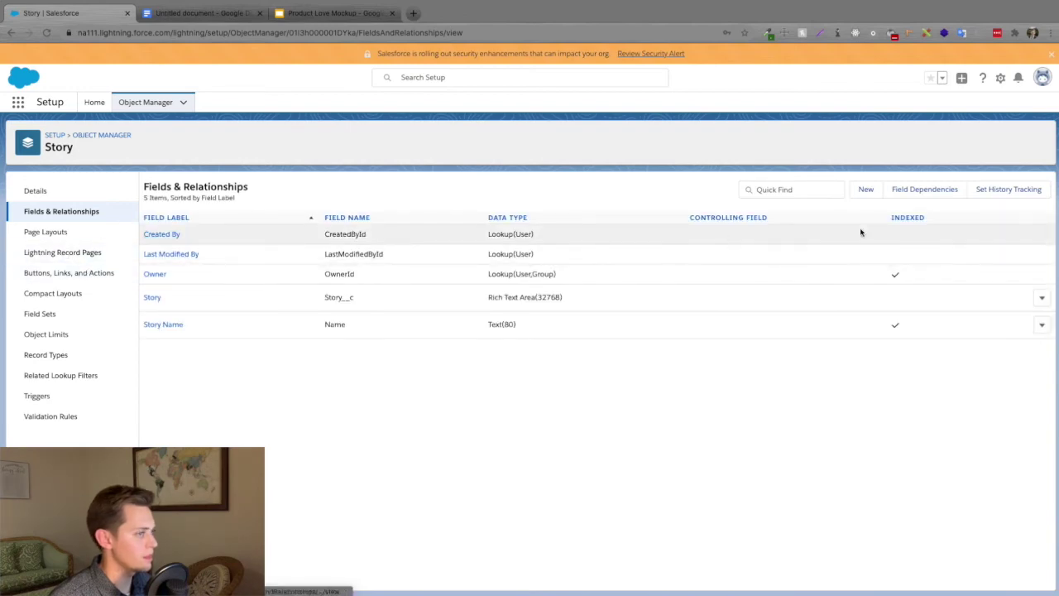
left_click(867, 188)
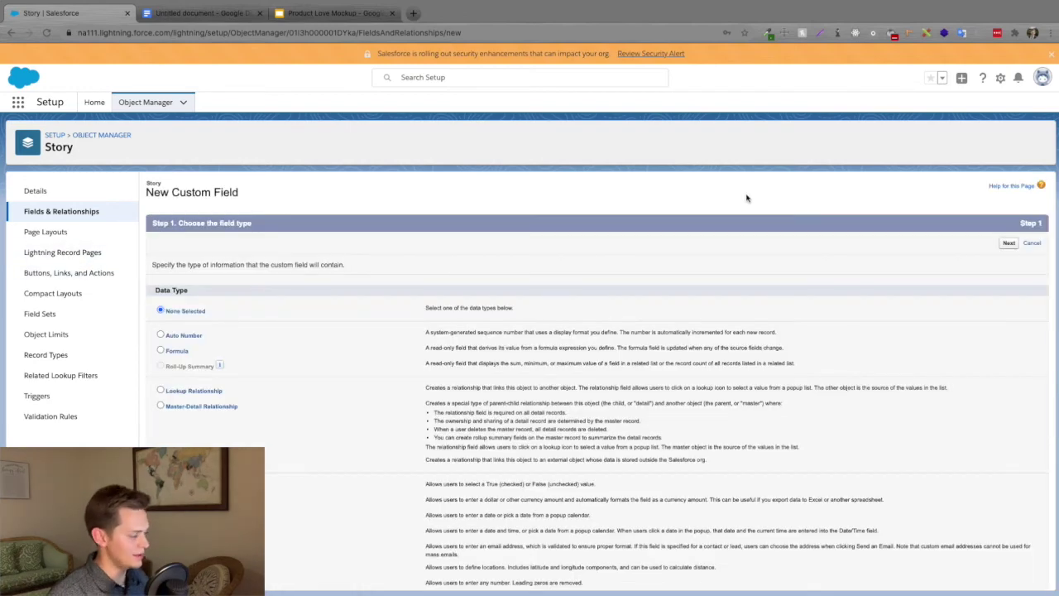
Make the new Story field a Master-Detail relationship related to Opportunity
left_click(160, 405)
left_click(1009, 242)
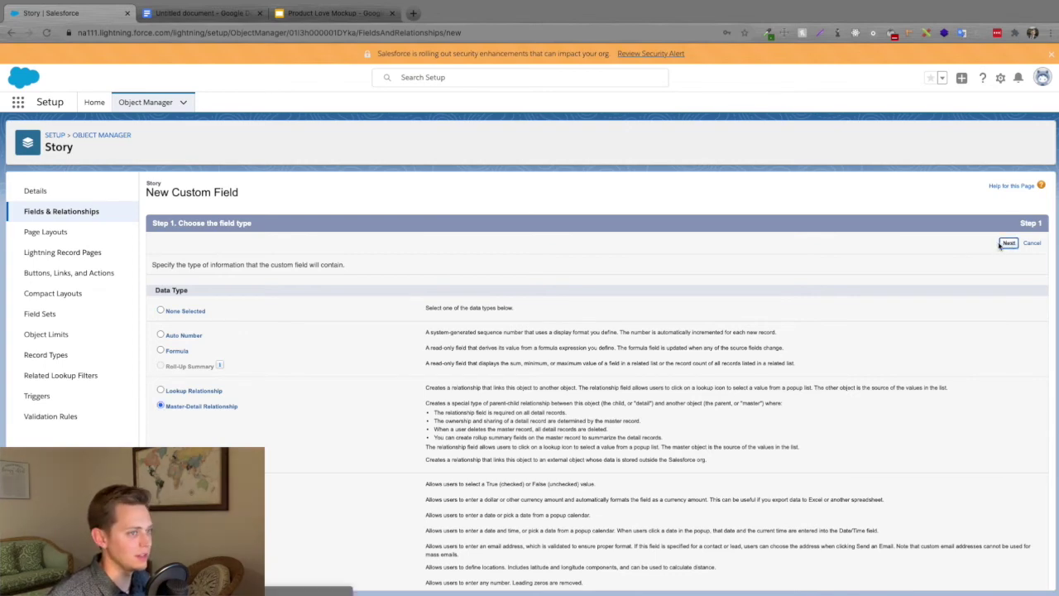
left_click(406, 286)
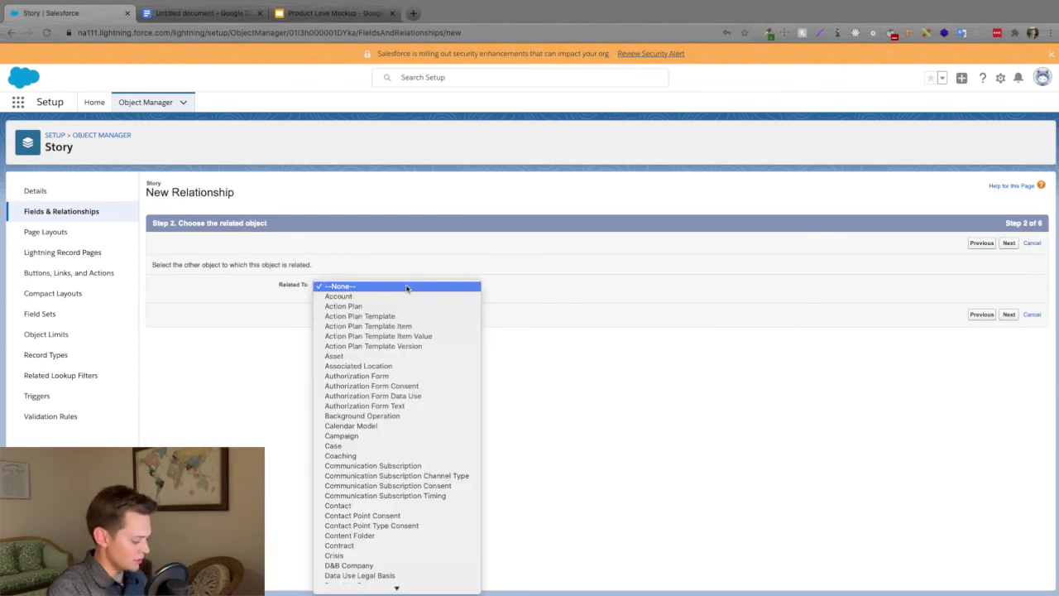
type("ortunity")
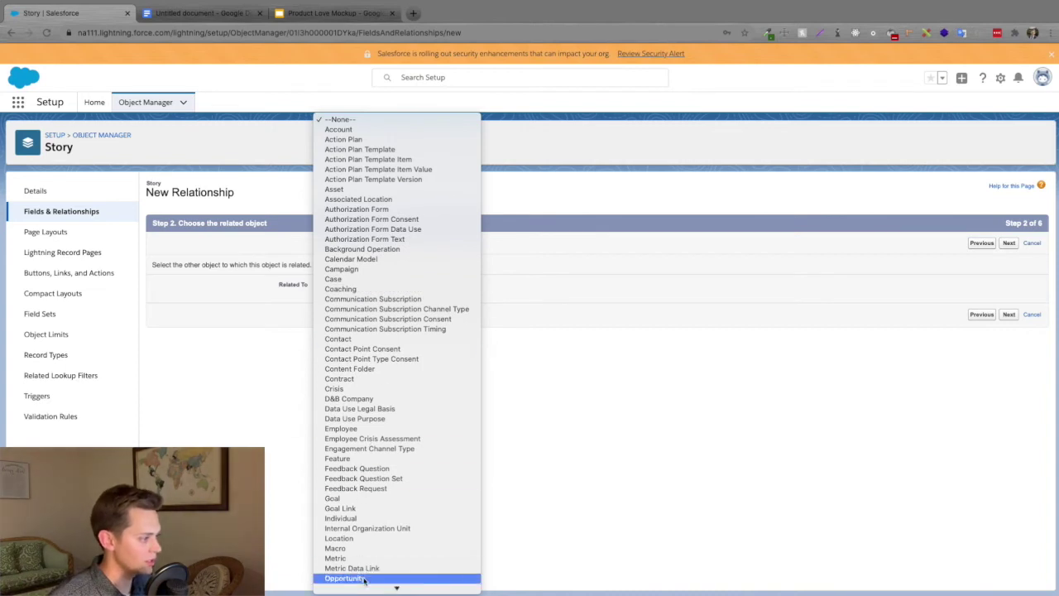
left_click(401, 578)
left_click(1008, 314)
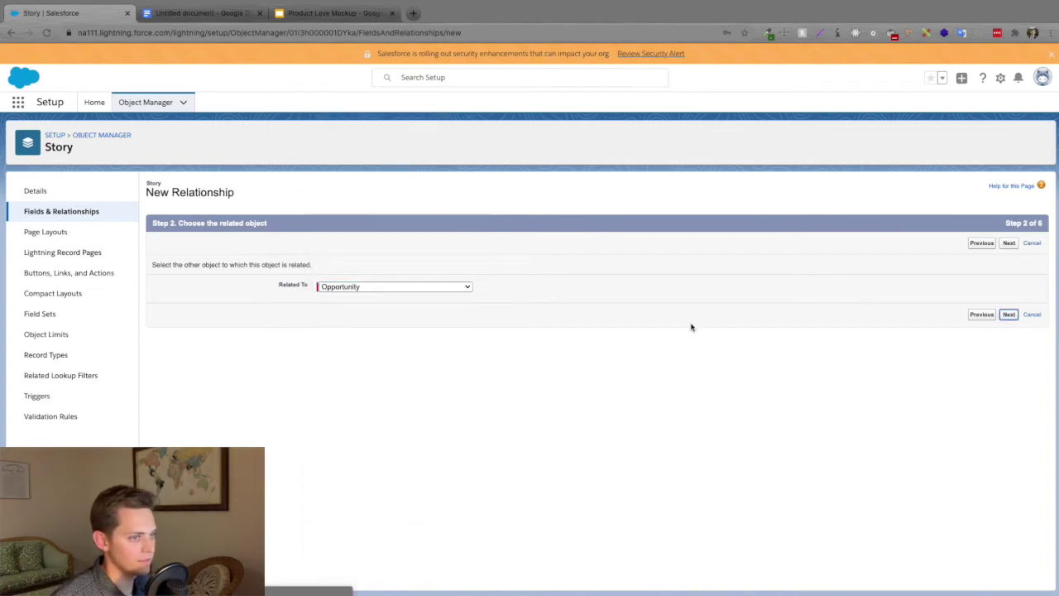
Name the field Opportunity, allow reparenting, keep default security and layouts, and save it
left_click(367, 295)
left_click(538, 303)
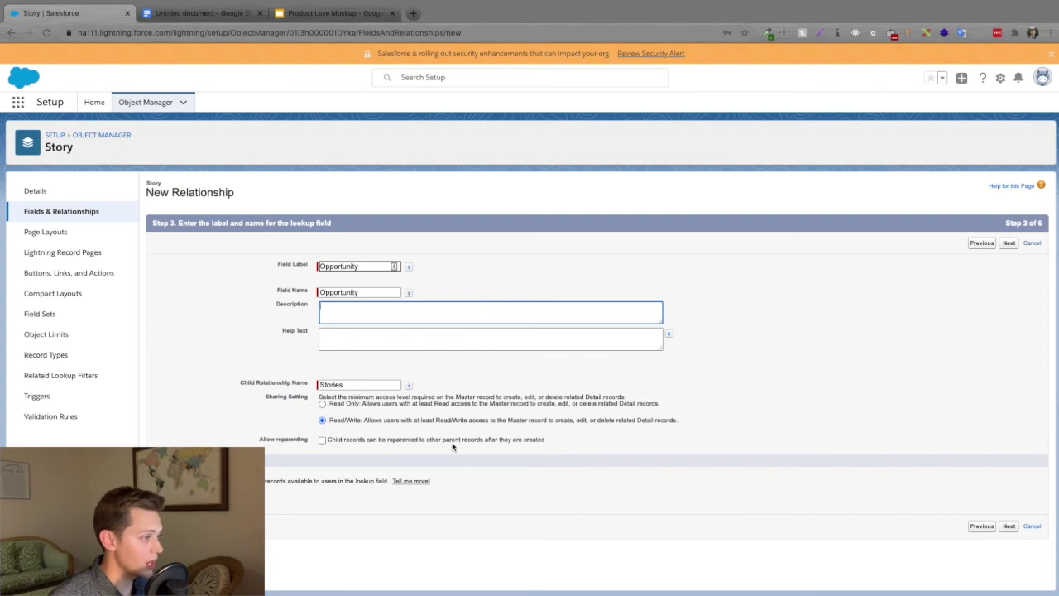
left_click(321, 439)
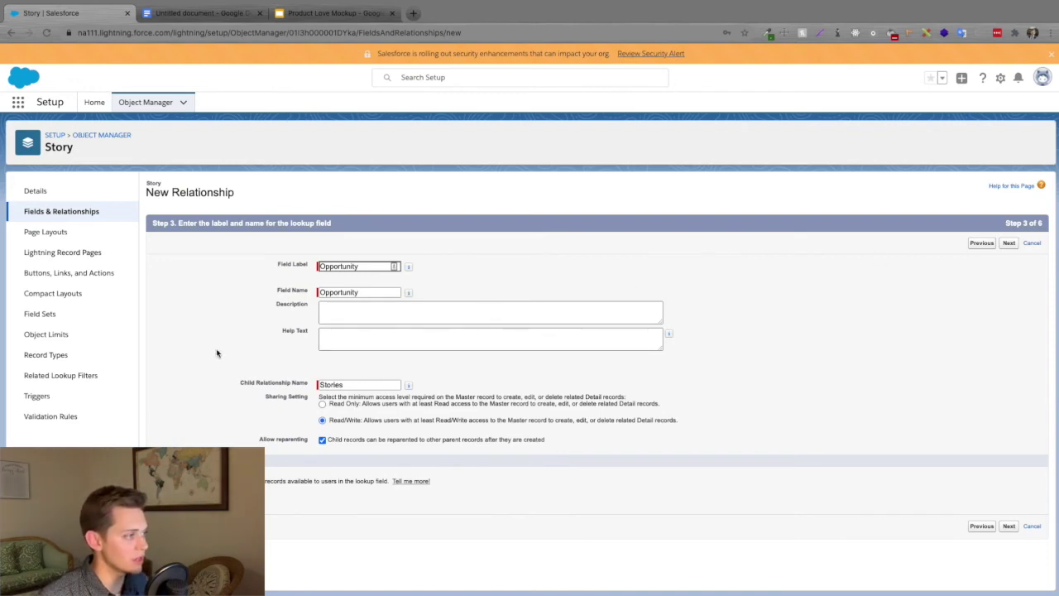
left_click(1008, 243)
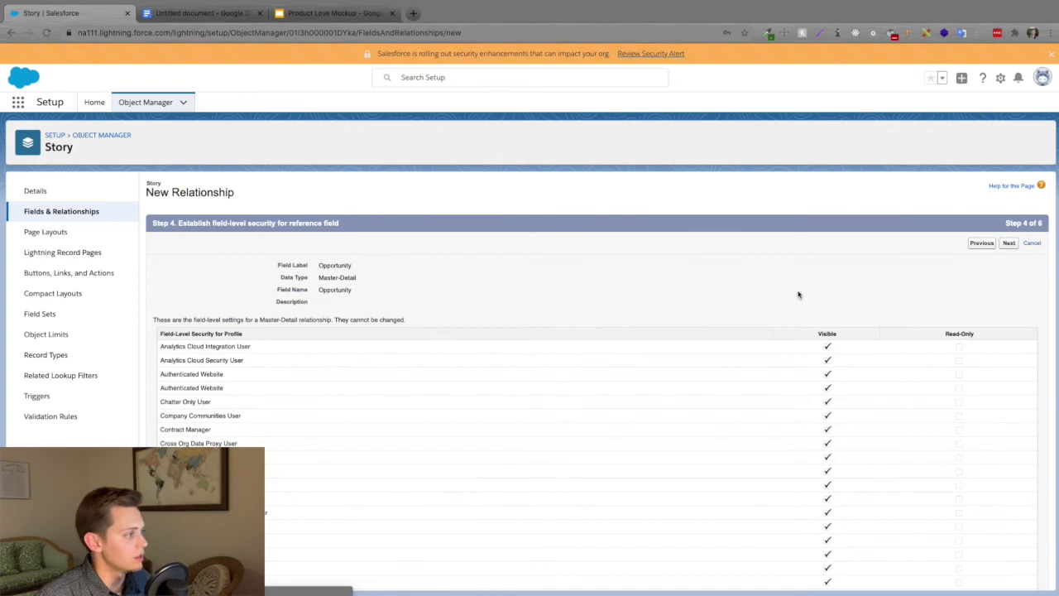
left_click(1008, 243)
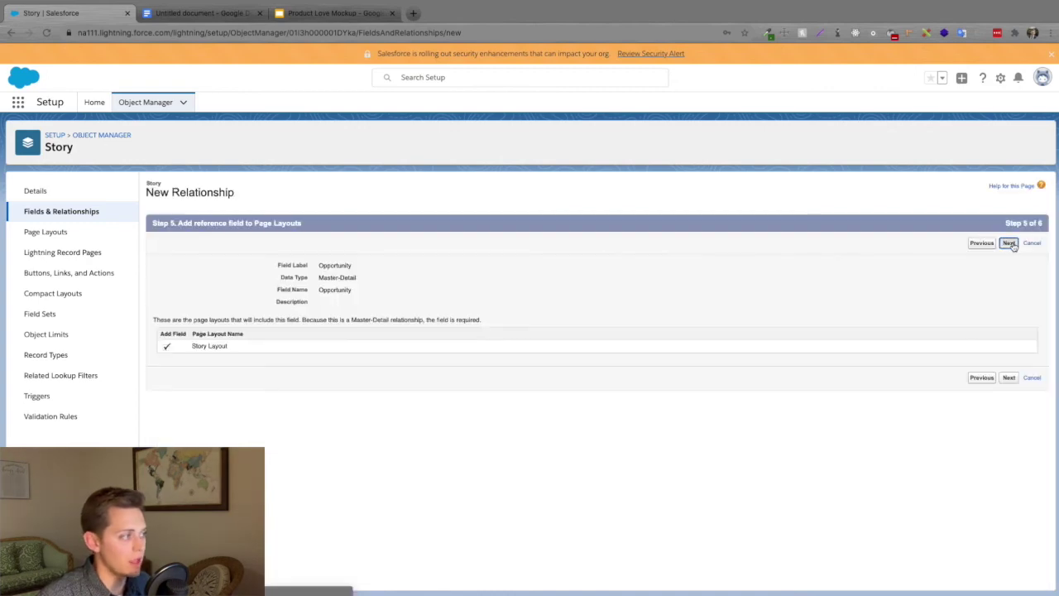
left_click(1008, 243)
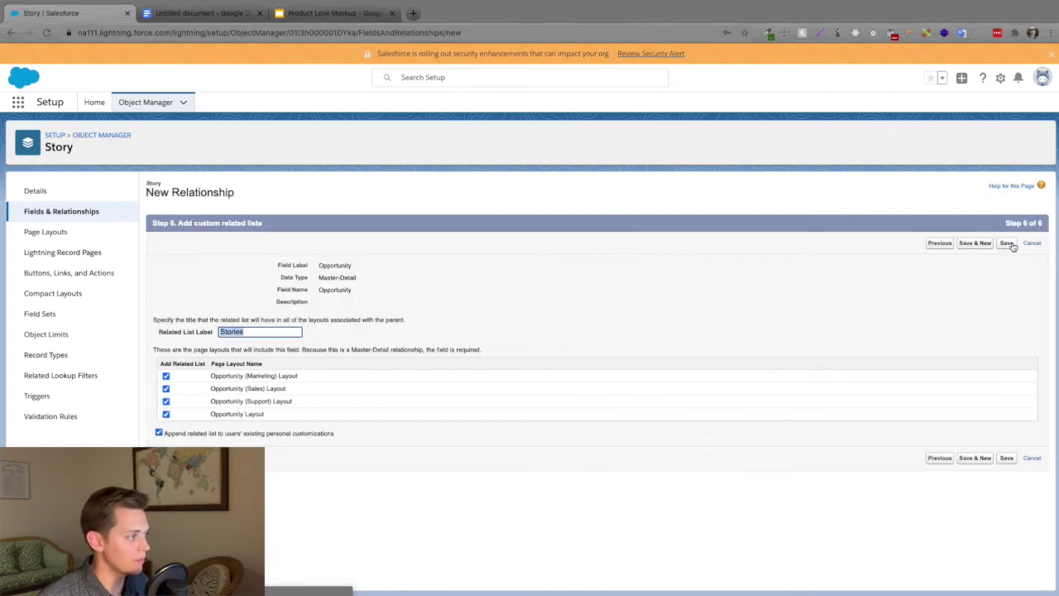
left_click(1013, 247)
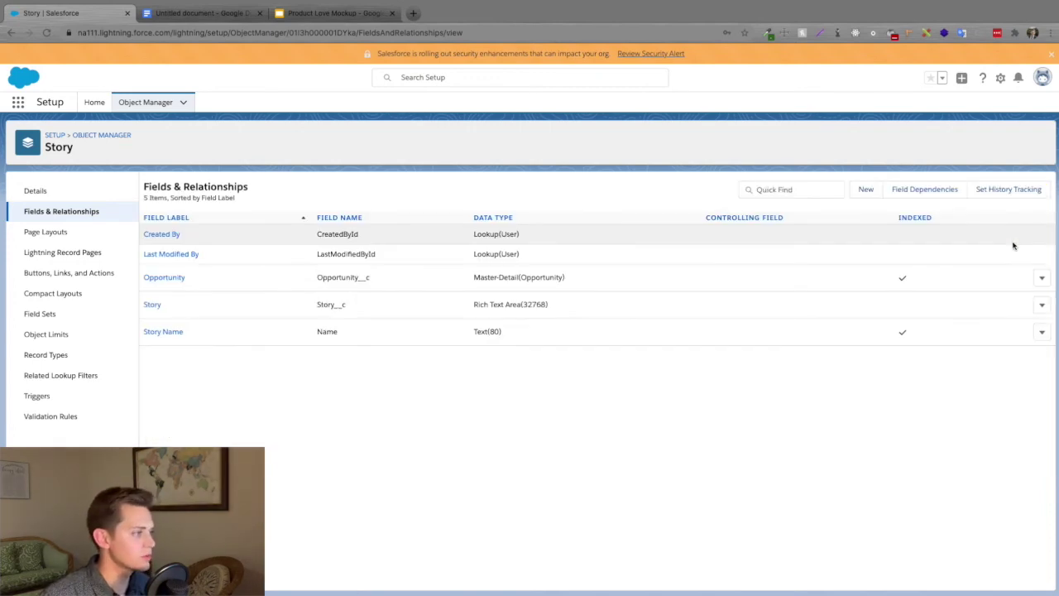
left_click(866, 190)
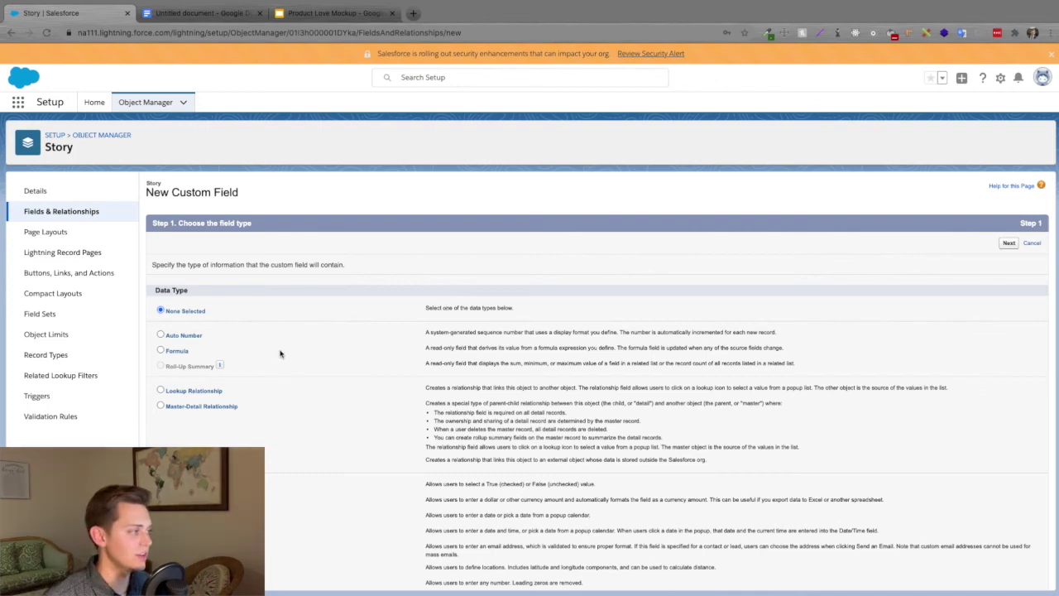
Make the next Story field a Master-Detail relationship related to Feature
scroll(281, 354, "down", 1)
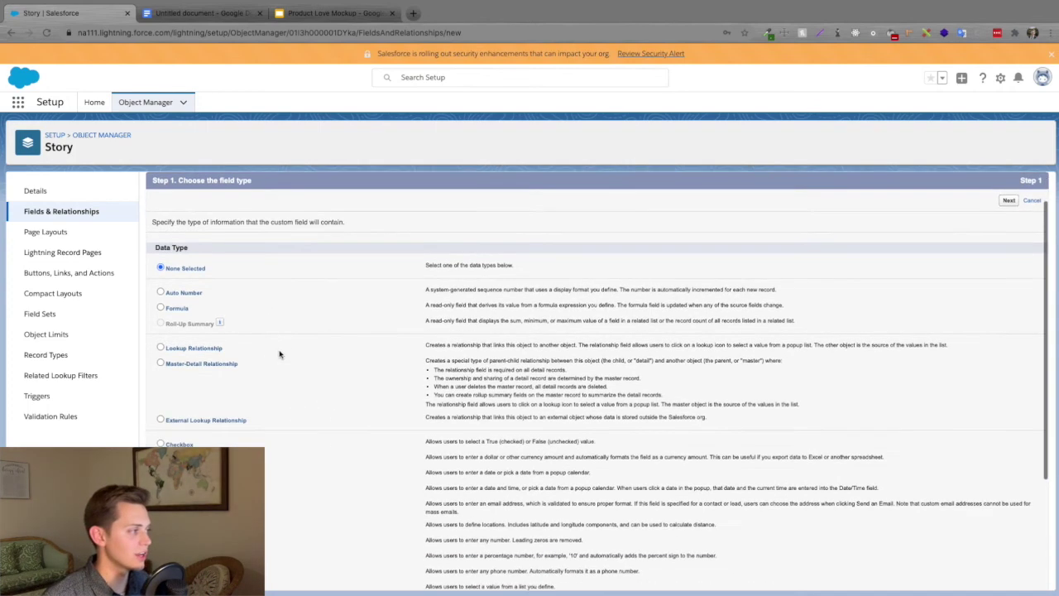
left_click(159, 364)
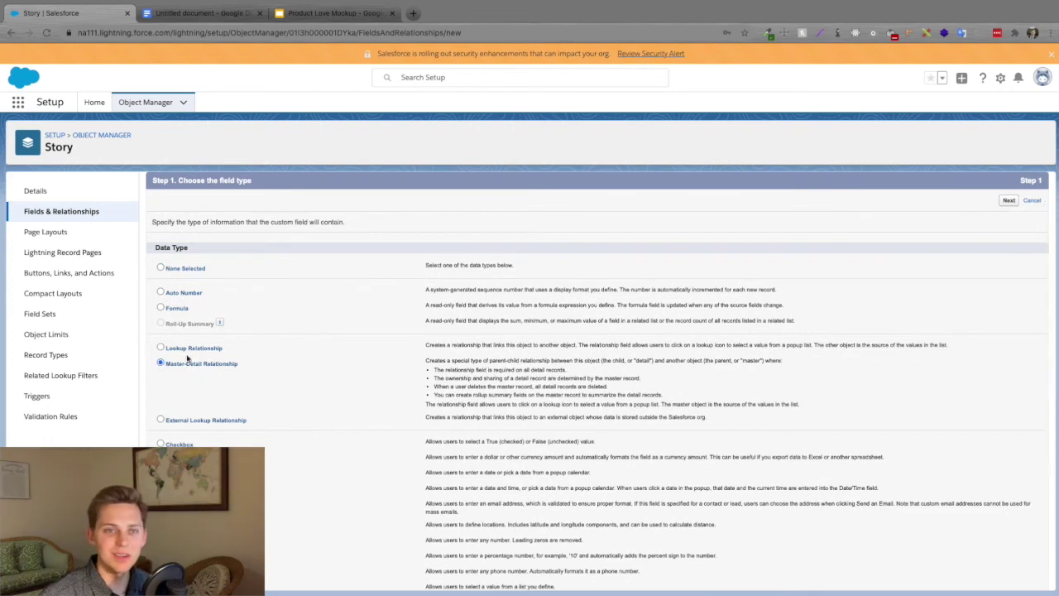
left_click(1009, 201)
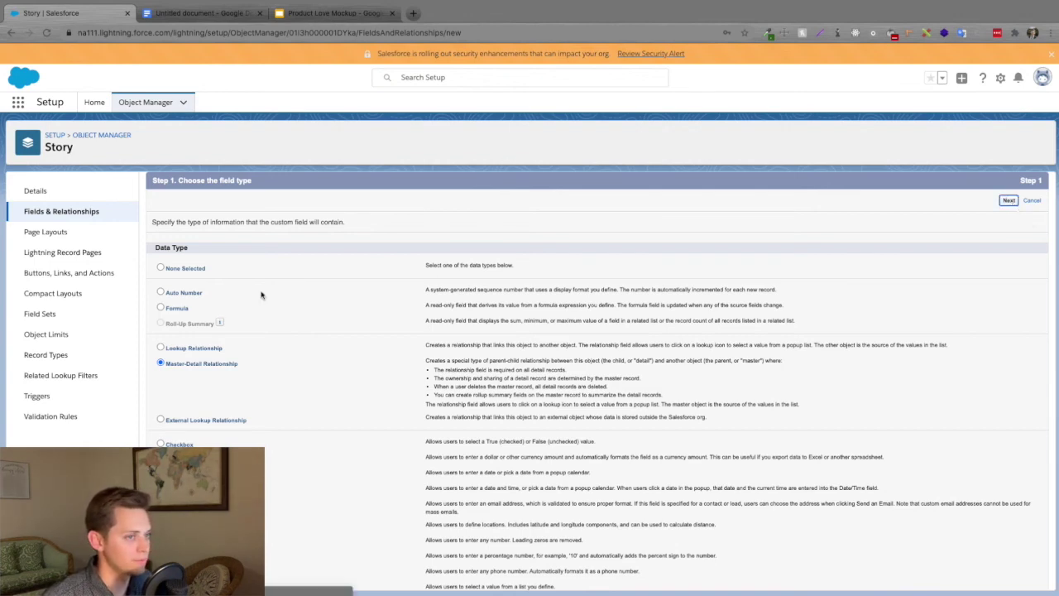
left_click(346, 287)
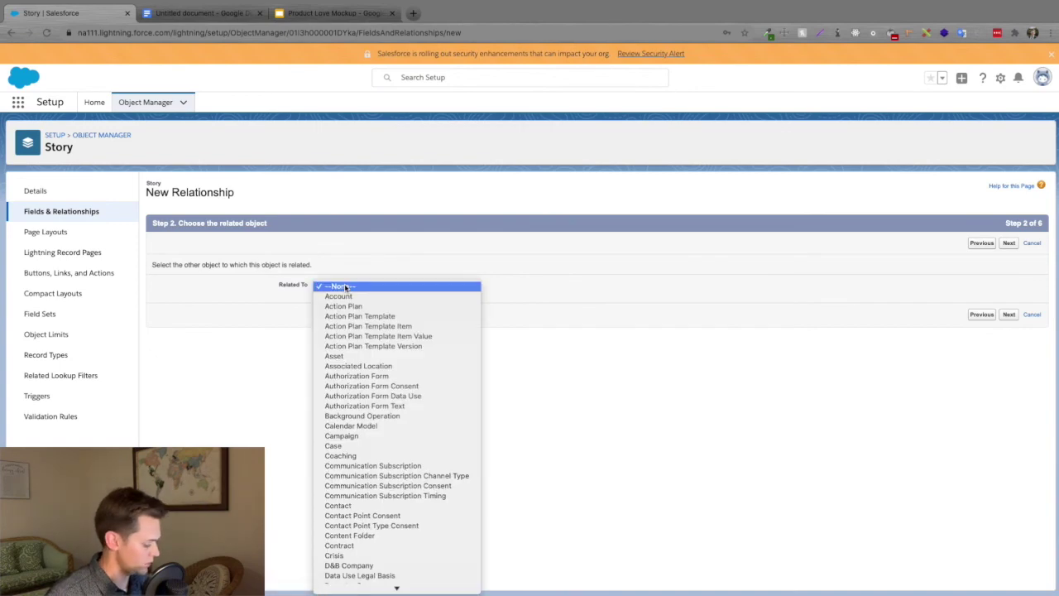
key("z")
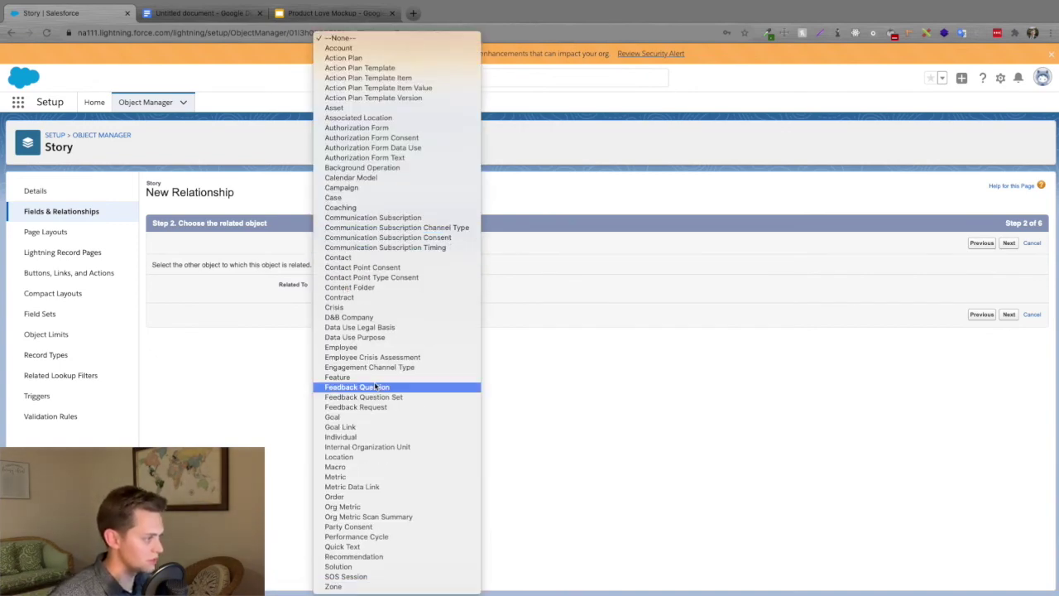
key("Down")
key("Down")
key("Down")
key("Down")
key("Down")
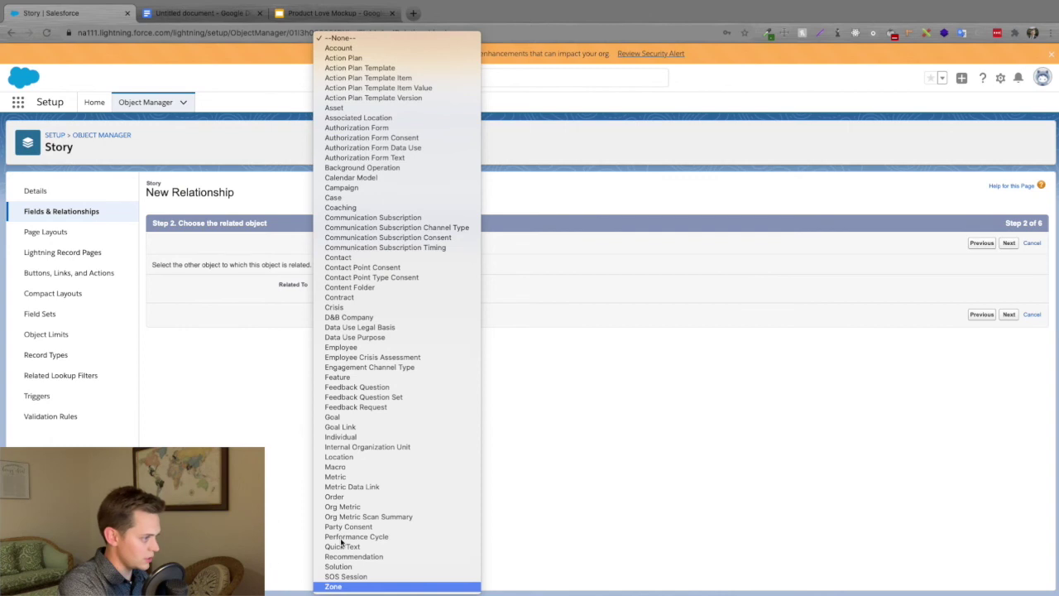
key("f")
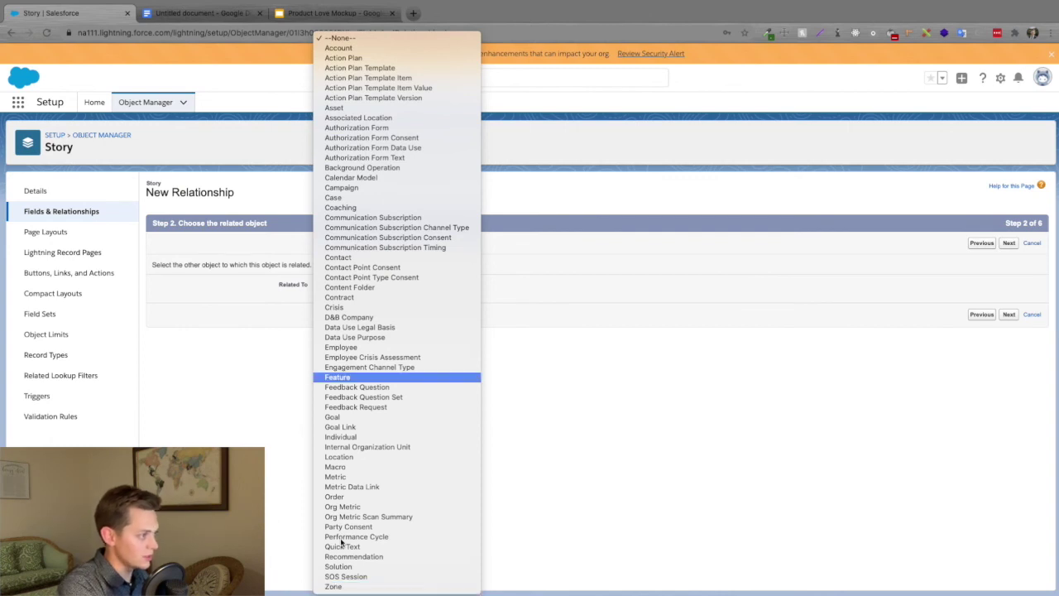
left_click(347, 376)
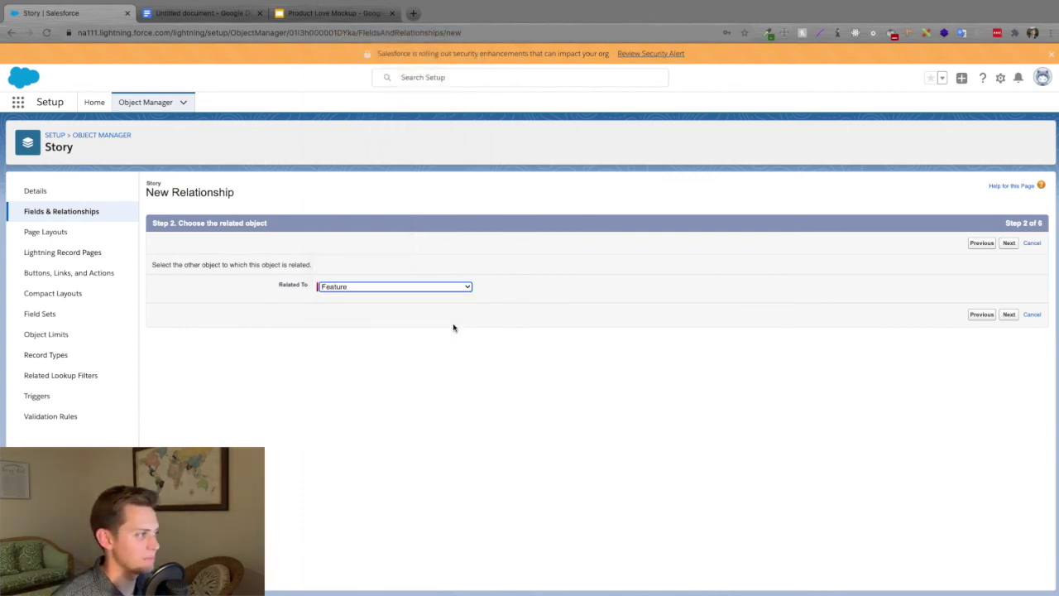
Name the field Feature, allow reparenting, keep default security and layouts, and save it
left_click(1009, 314)
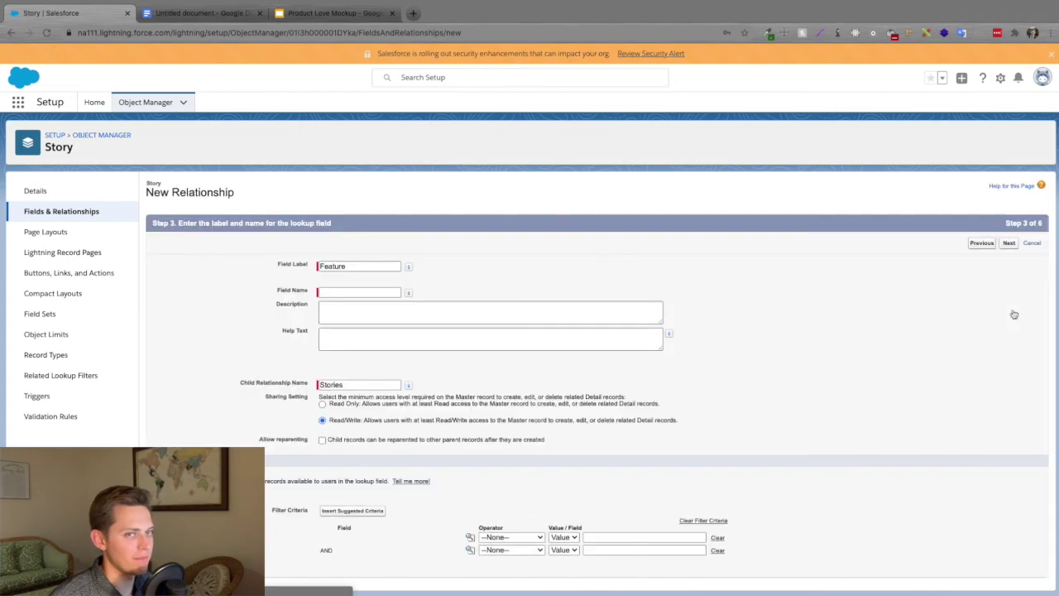
left_click(348, 292)
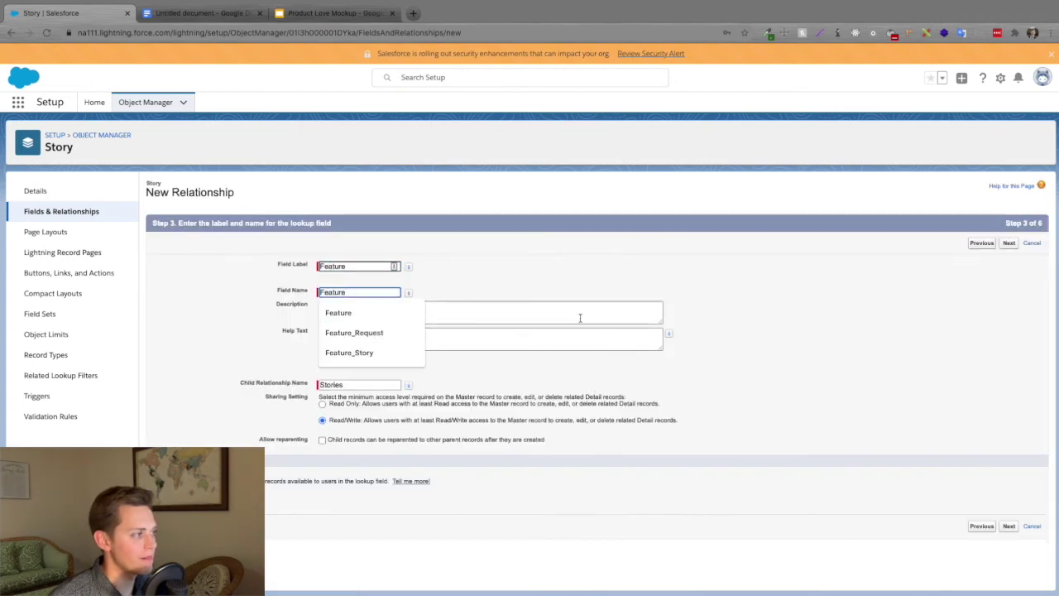
left_click(579, 317)
left_click(323, 439)
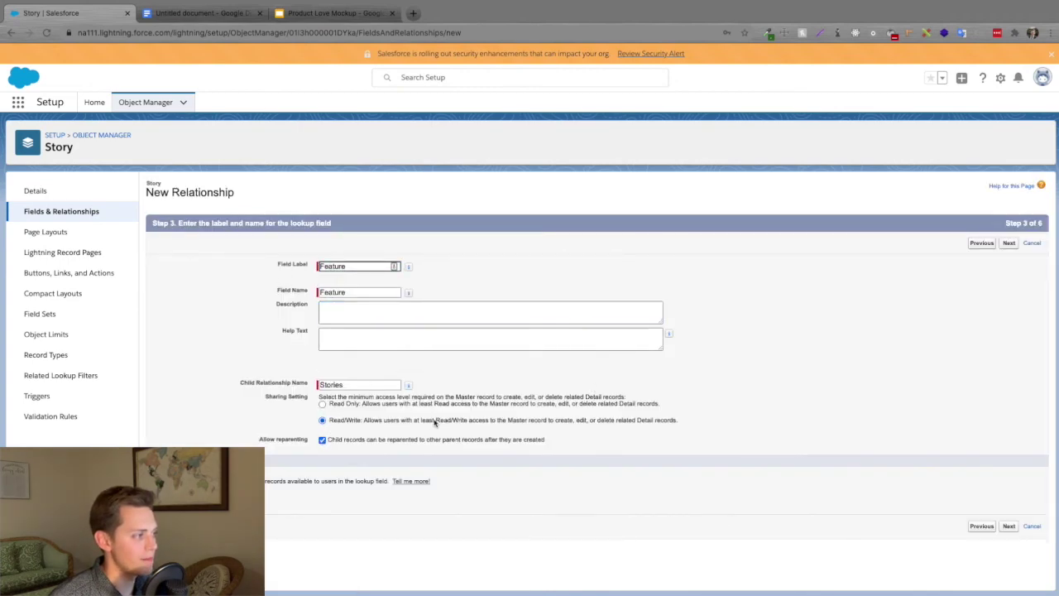
left_click(1009, 243)
left_click(1010, 244)
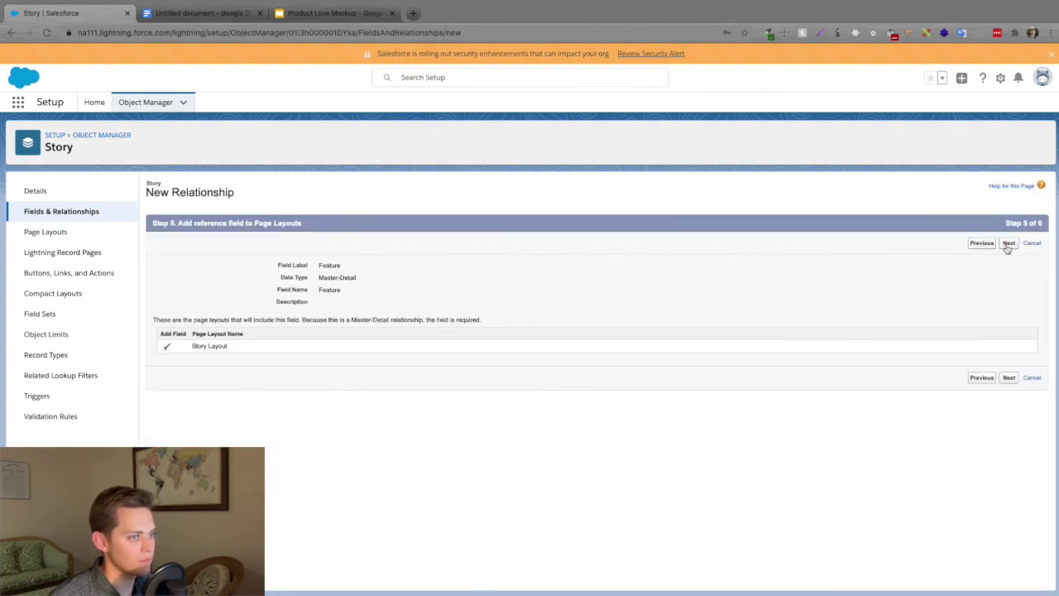
left_click(1008, 243)
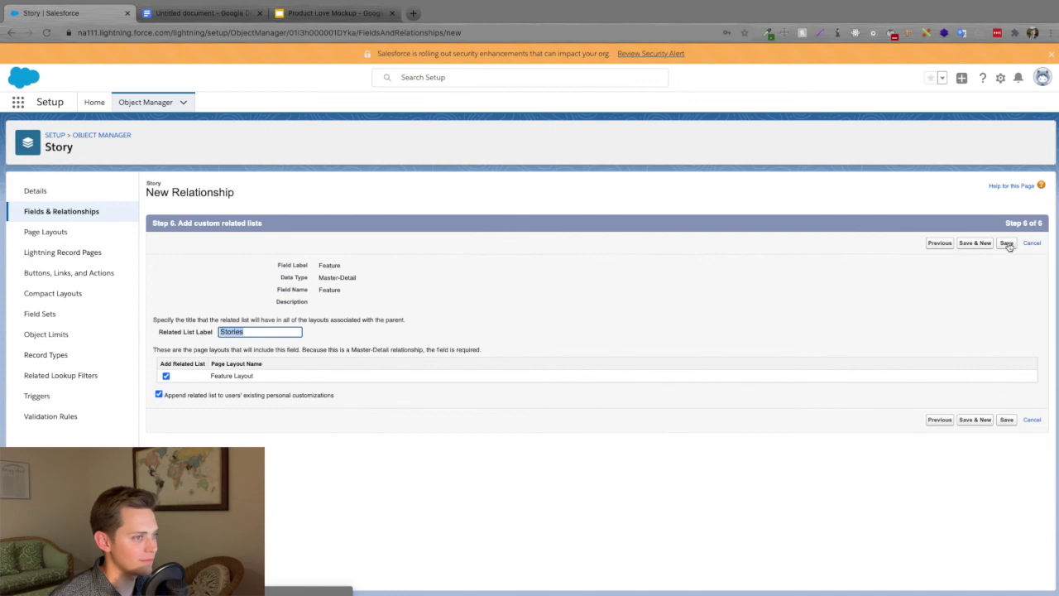
left_click(1009, 244)
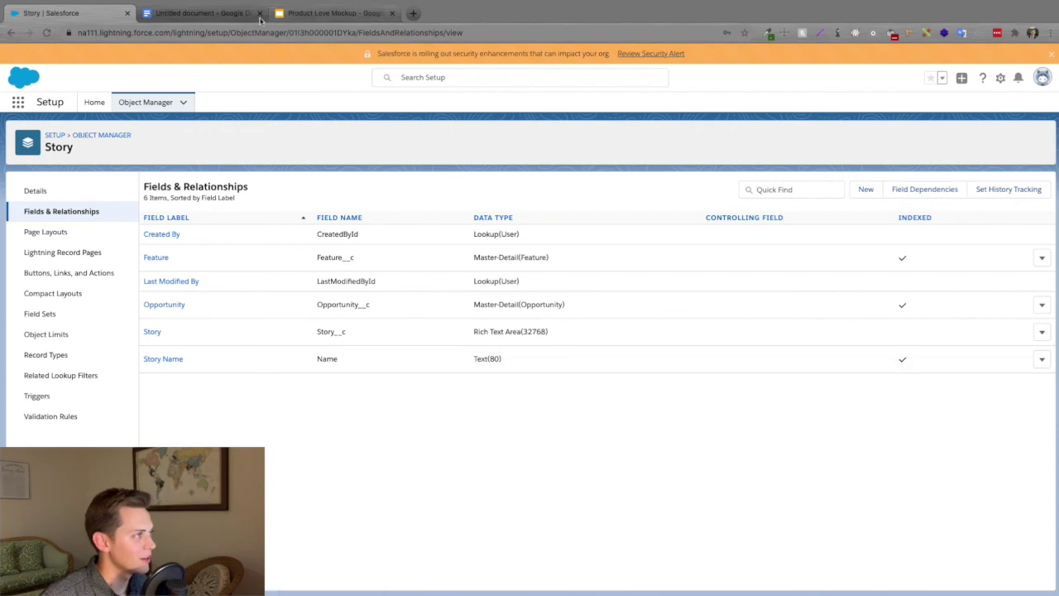
left_click(204, 15)
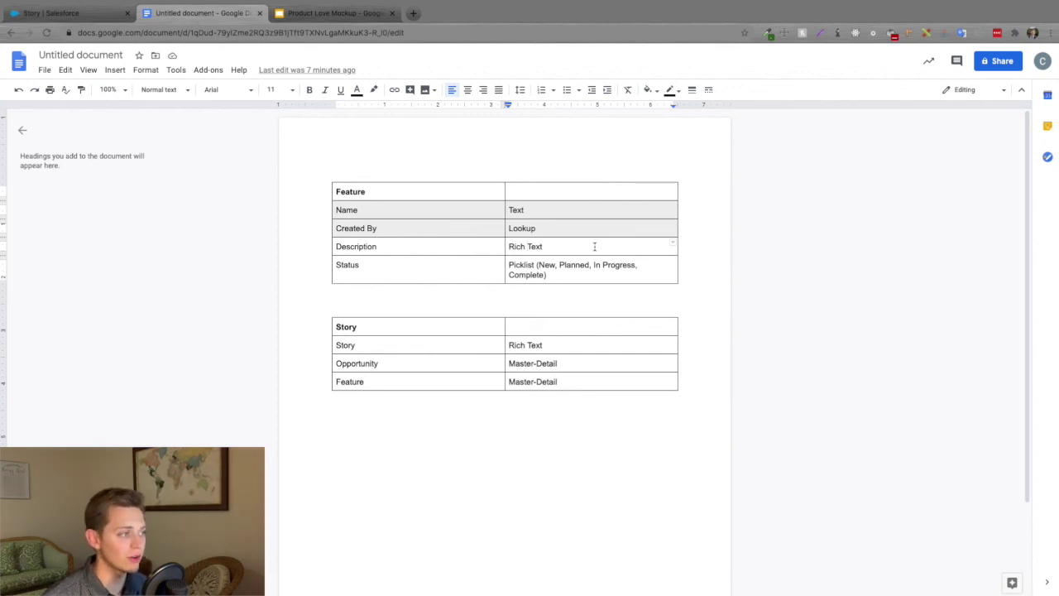
Glance at the Product Love Mockup slides, then return to the schema document
left_click(329, 14)
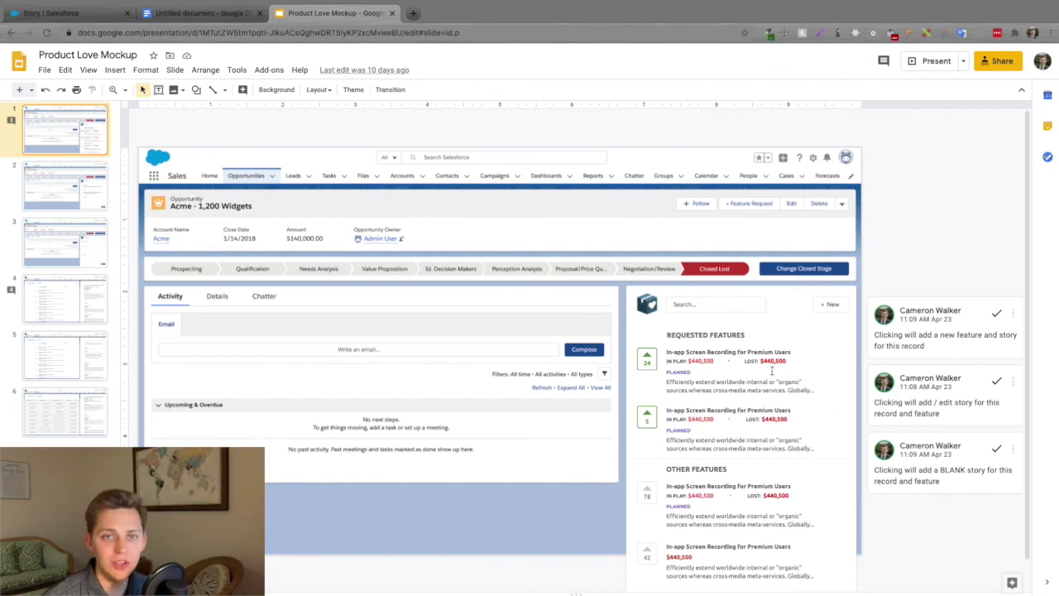
left_click(202, 12)
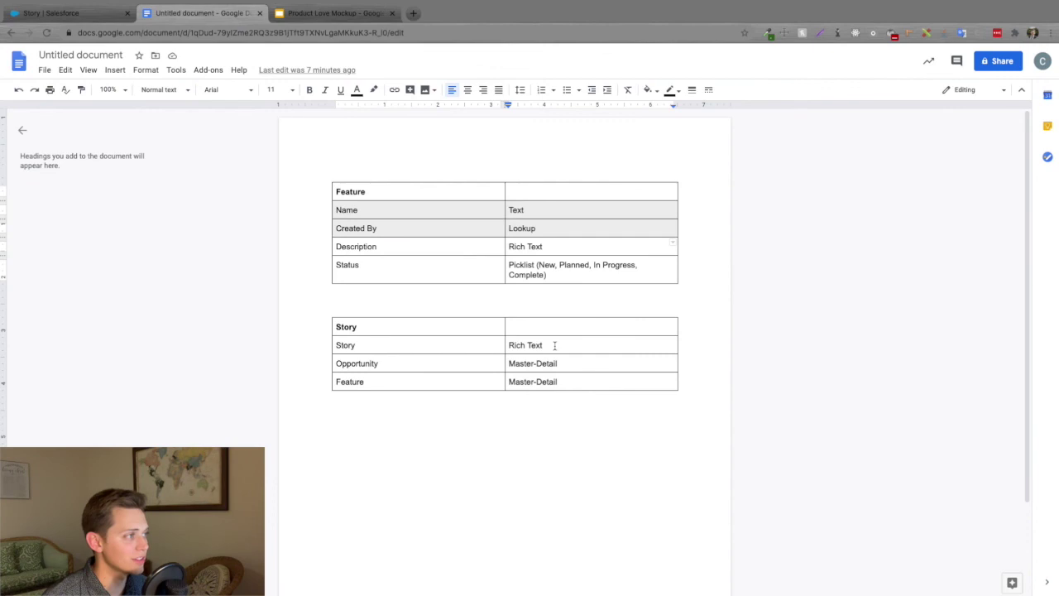